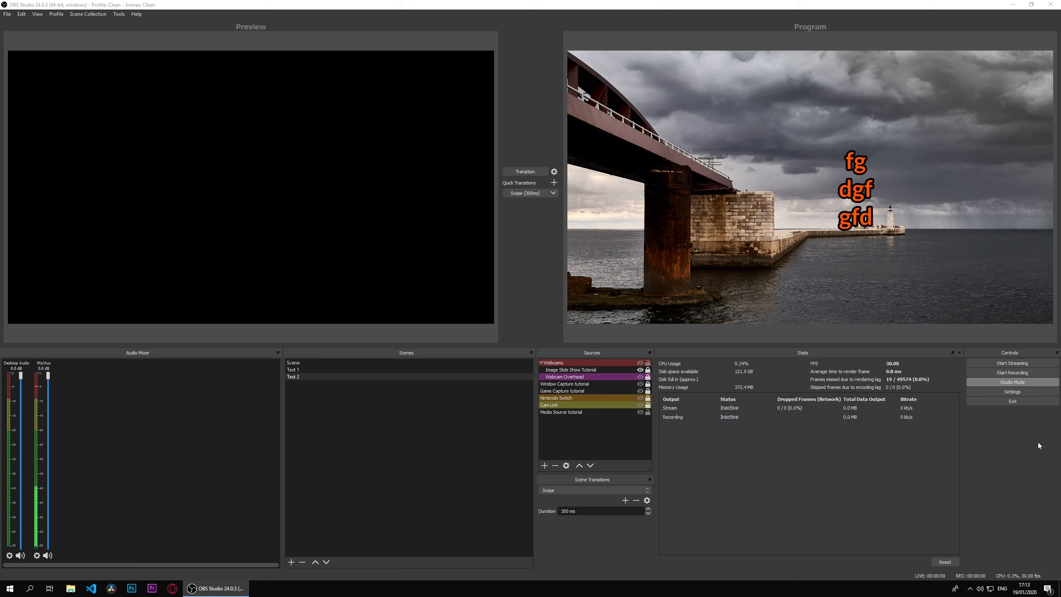
Review the General settings, from language and output options through system tray, preview, Studio Mode and multiview.
click(1012, 391)
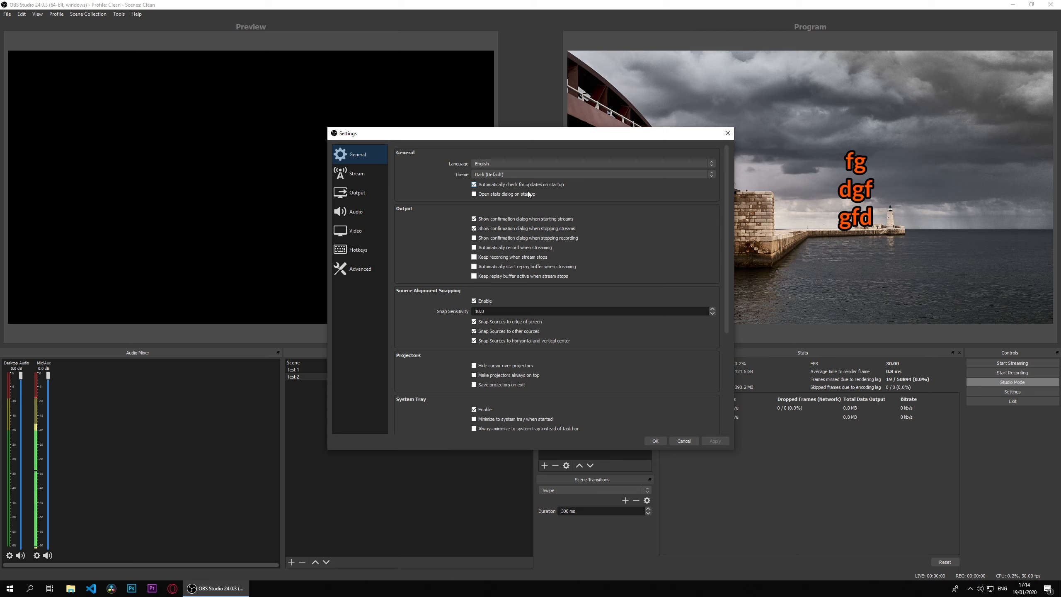
drag(558, 136, 458, 133)
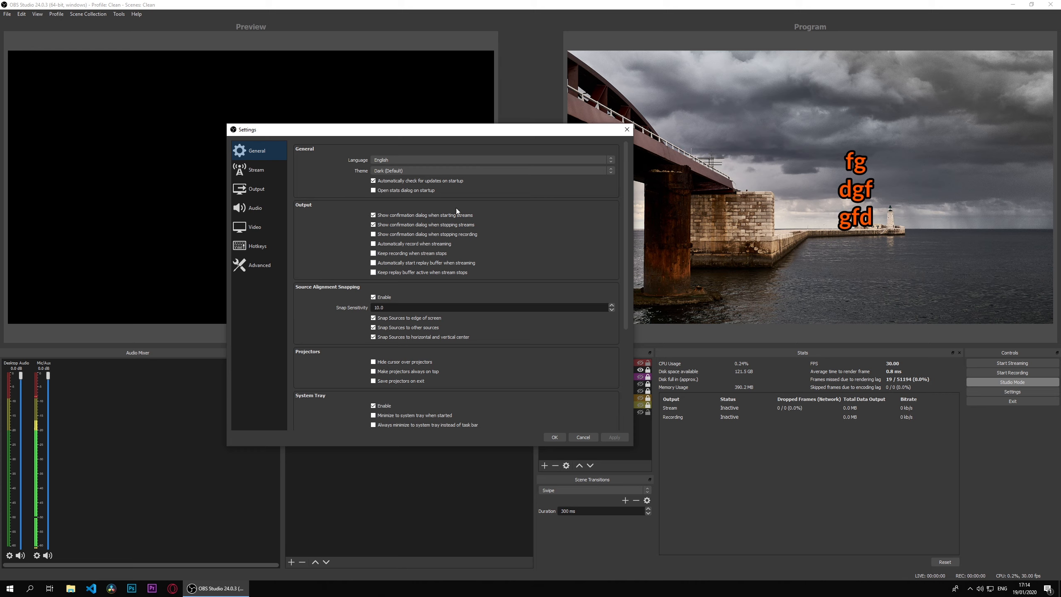
drag(460, 137, 598, 156)
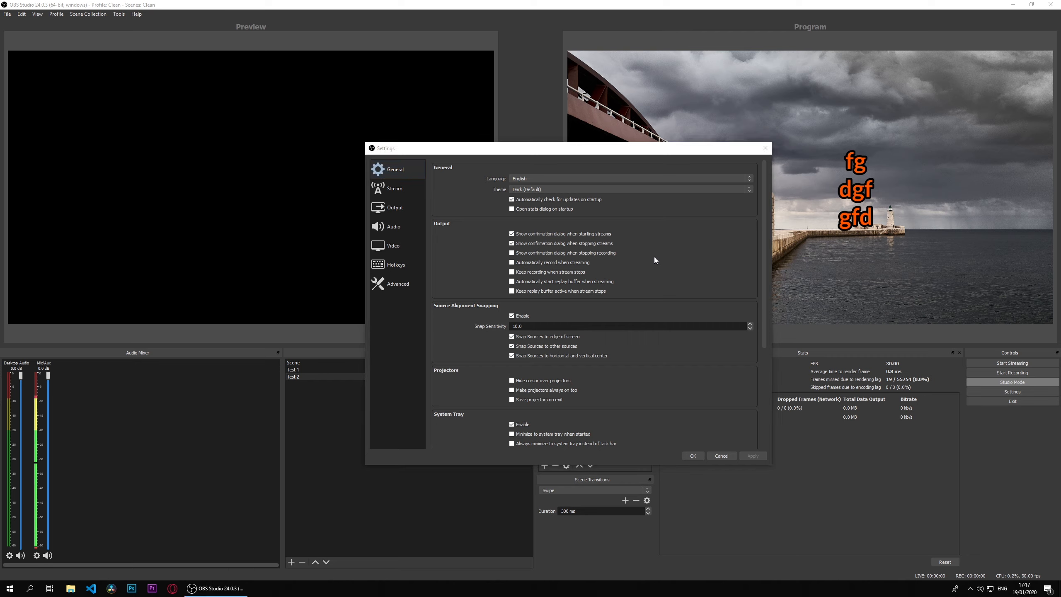
scroll(655, 255, down, 3)
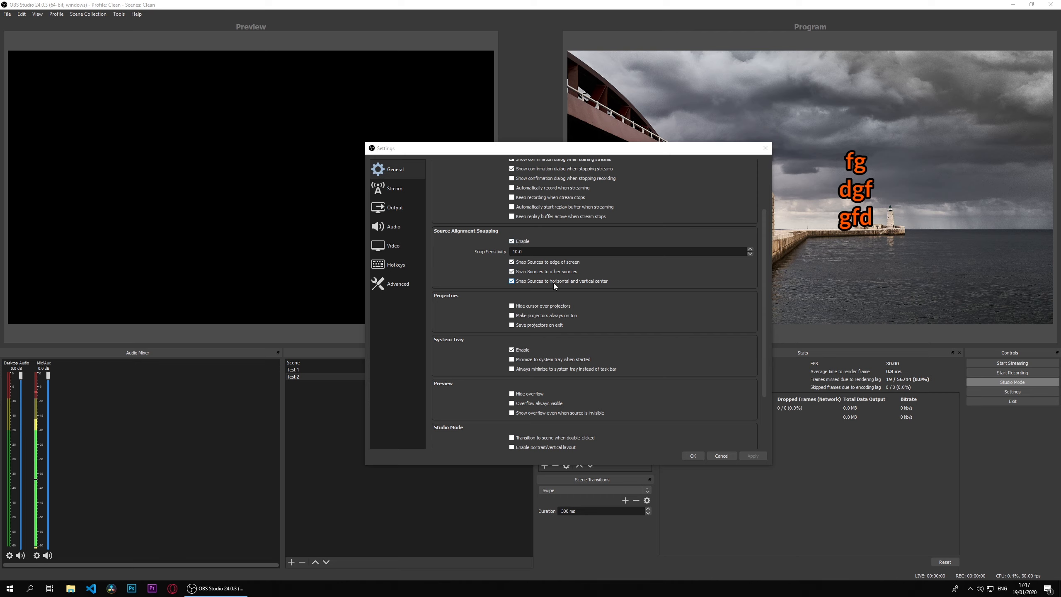
scroll(557, 279, down, 2)
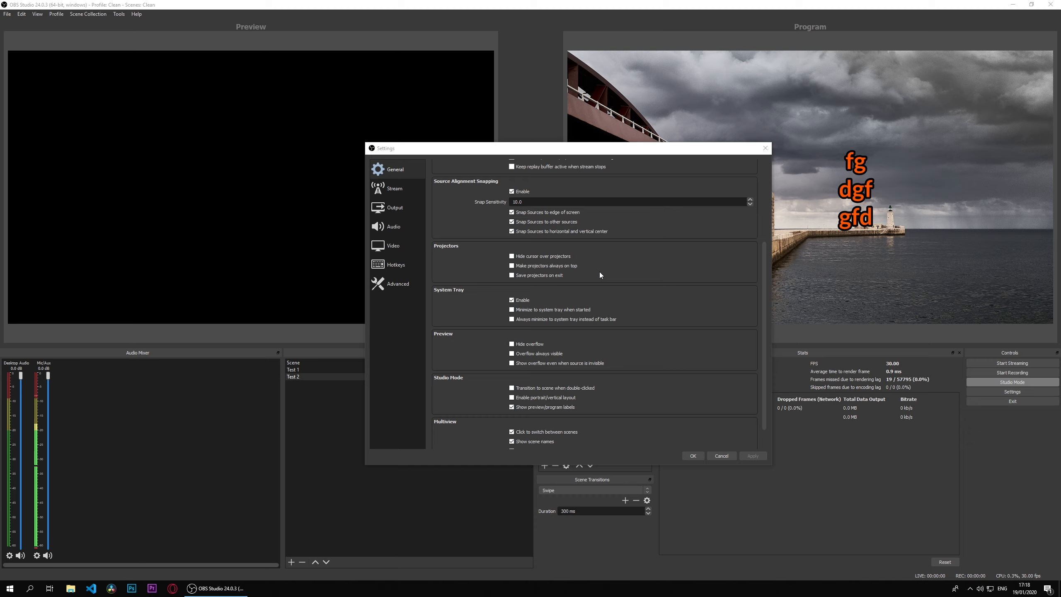
click(970, 588)
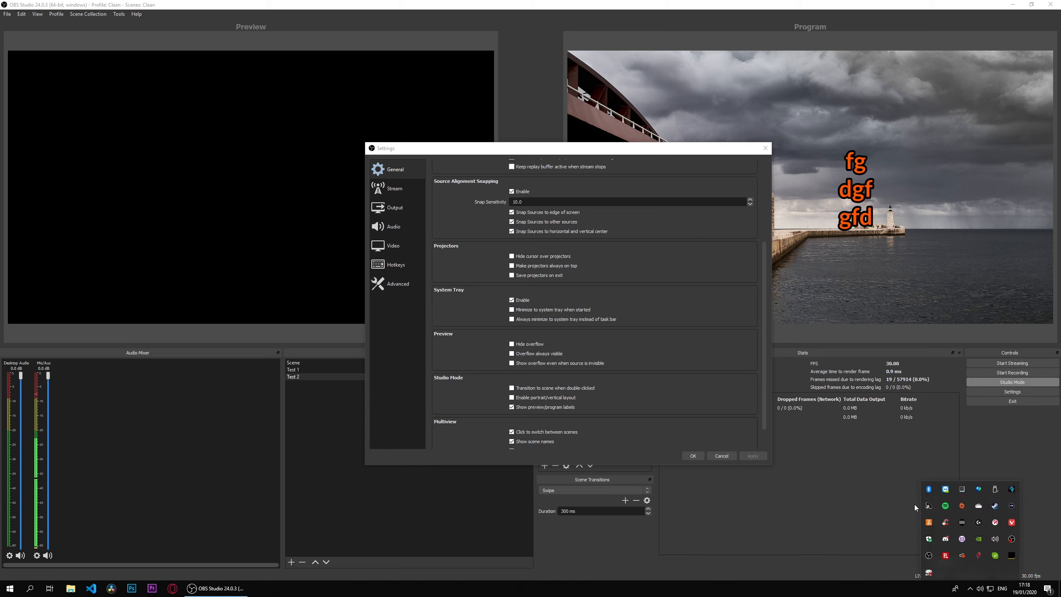
click(807, 503)
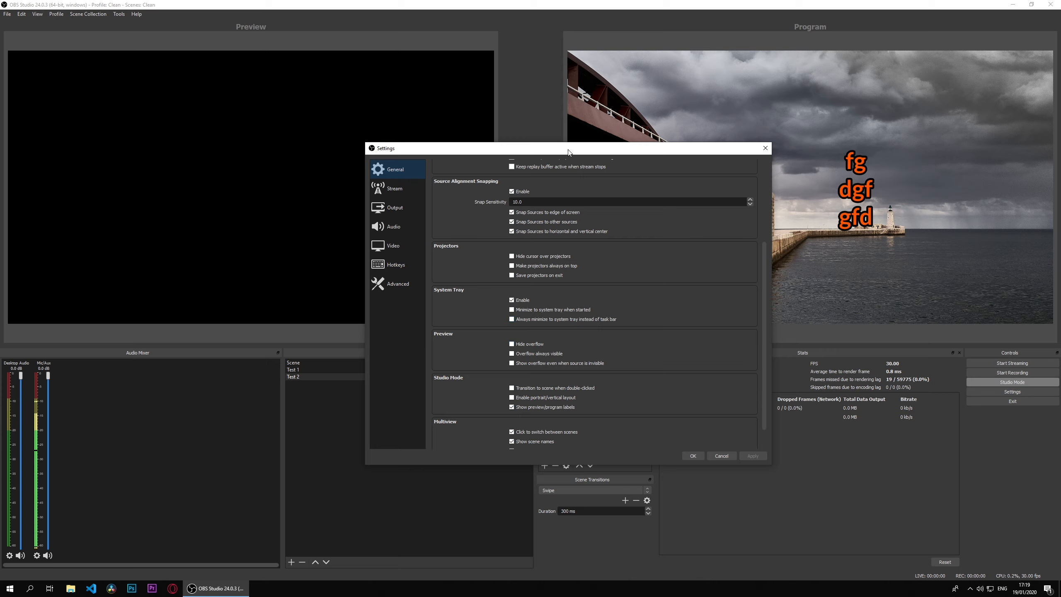
scroll(481, 364, down, 1)
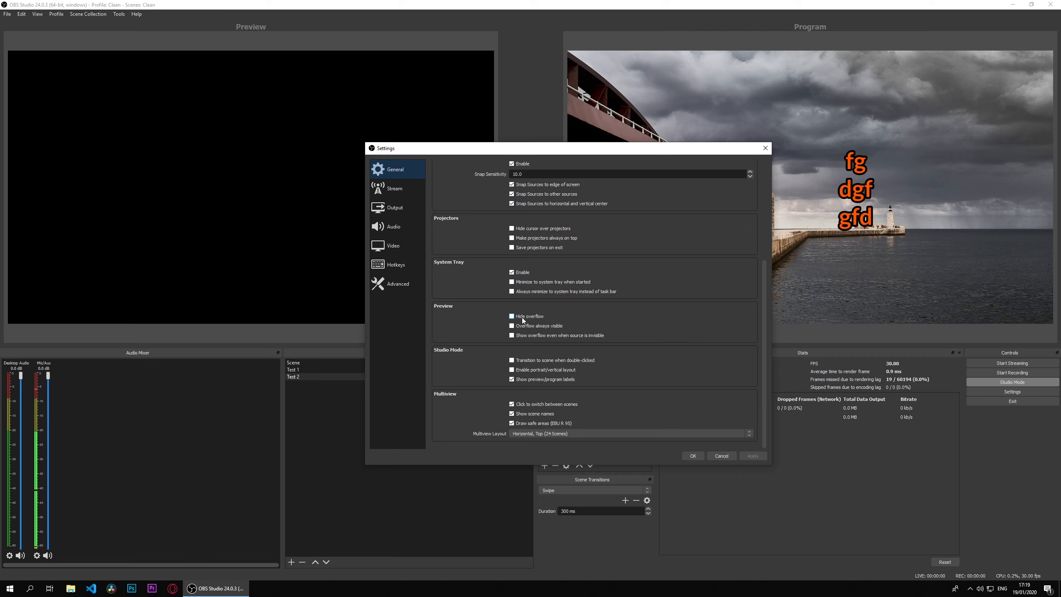
click(722, 456)
Run the quick Swipe transition and move the New Tutorial Test text up so it extends past the preview canvas's upper edge.
click(532, 194)
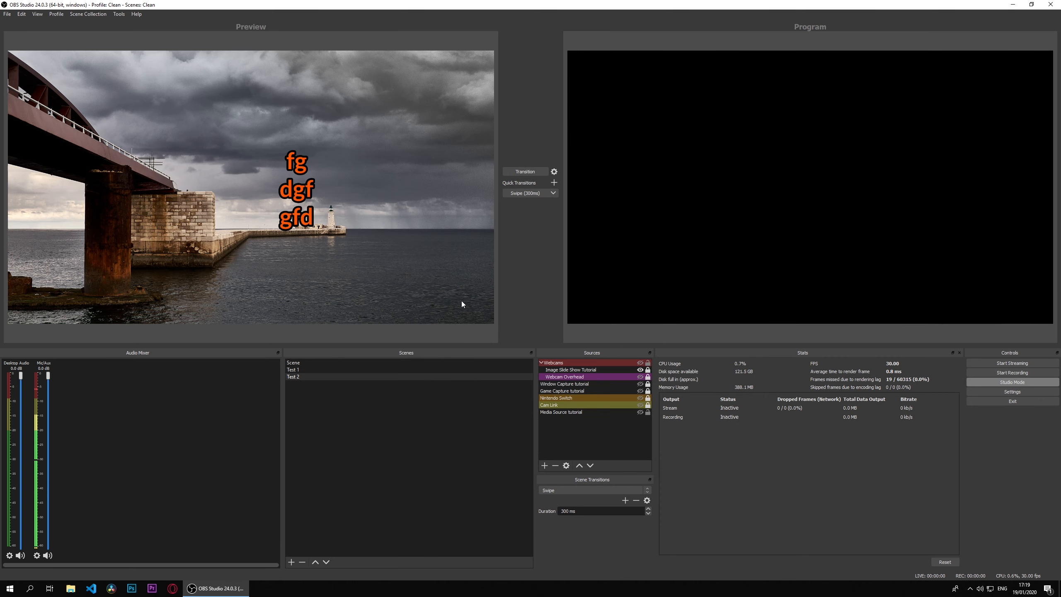
drag(301, 188, 300, 106)
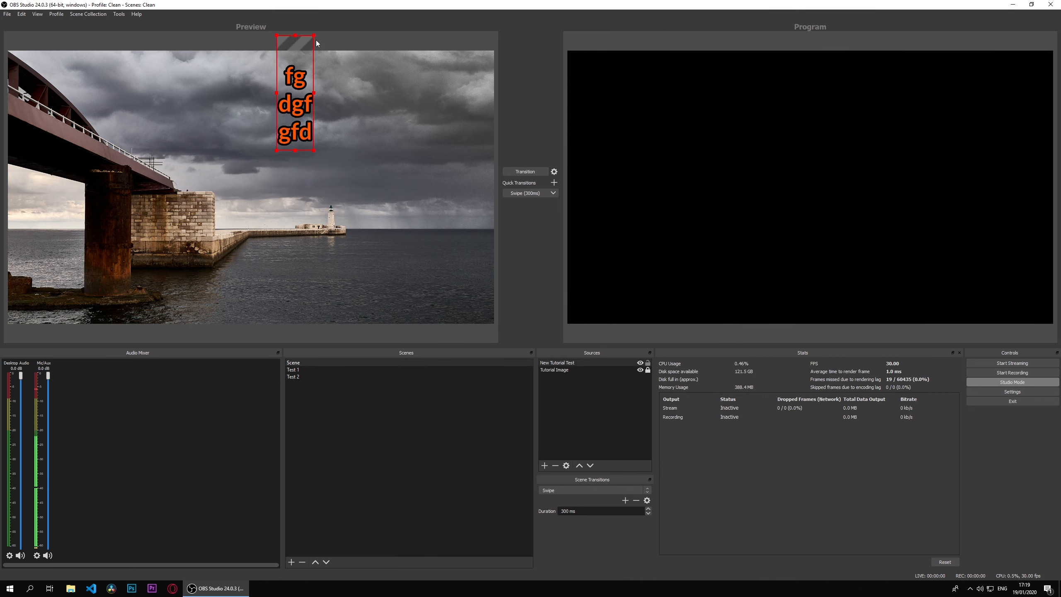
Enable and apply Hide overflow in the General preview settings.
click(1004, 390)
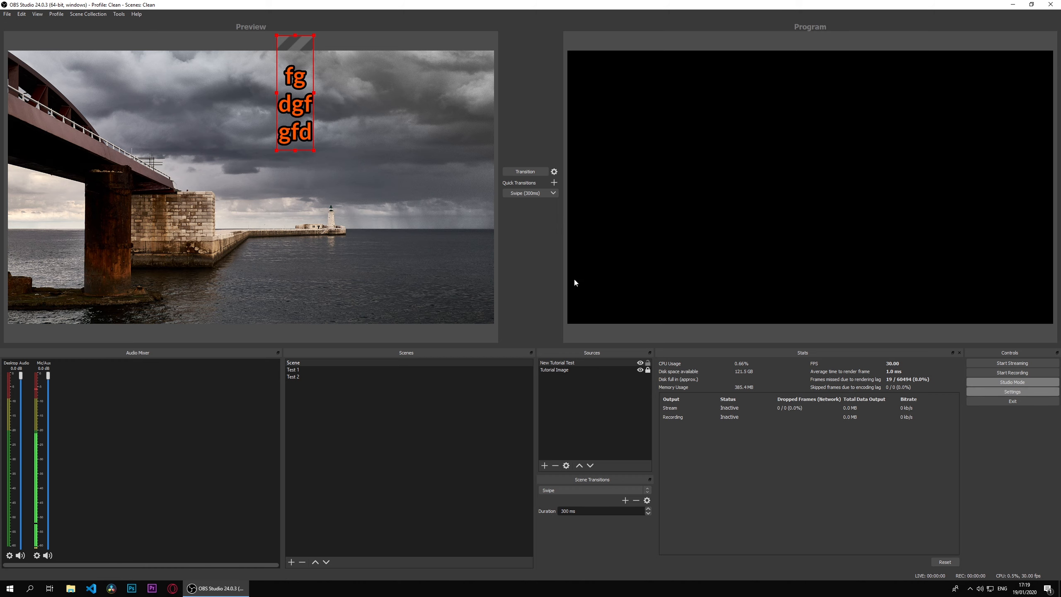
drag(513, 140, 647, 116)
scroll(560, 313, down, 6)
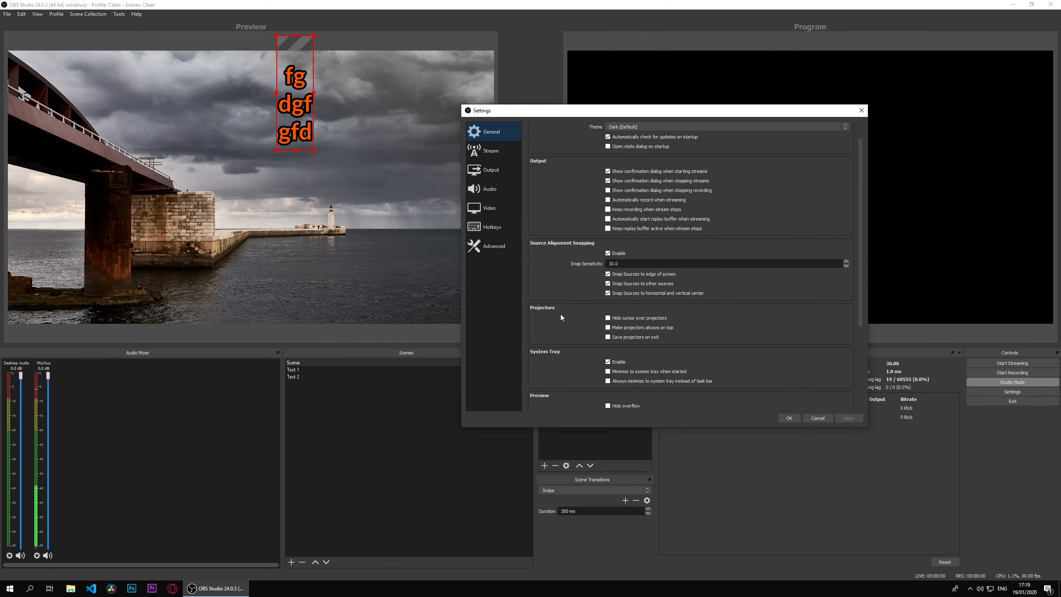
click(625, 305)
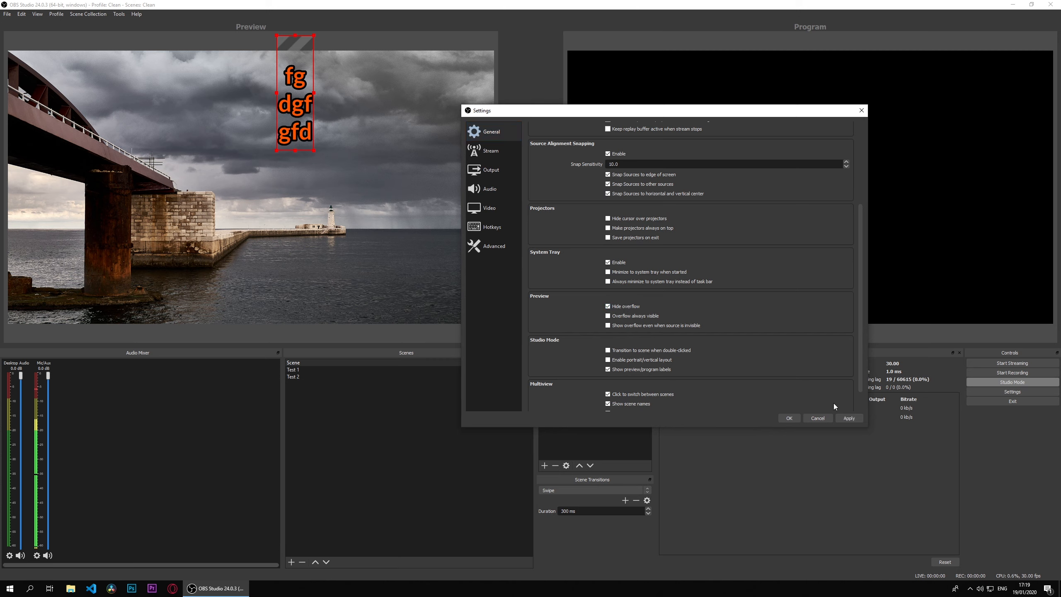
click(849, 418)
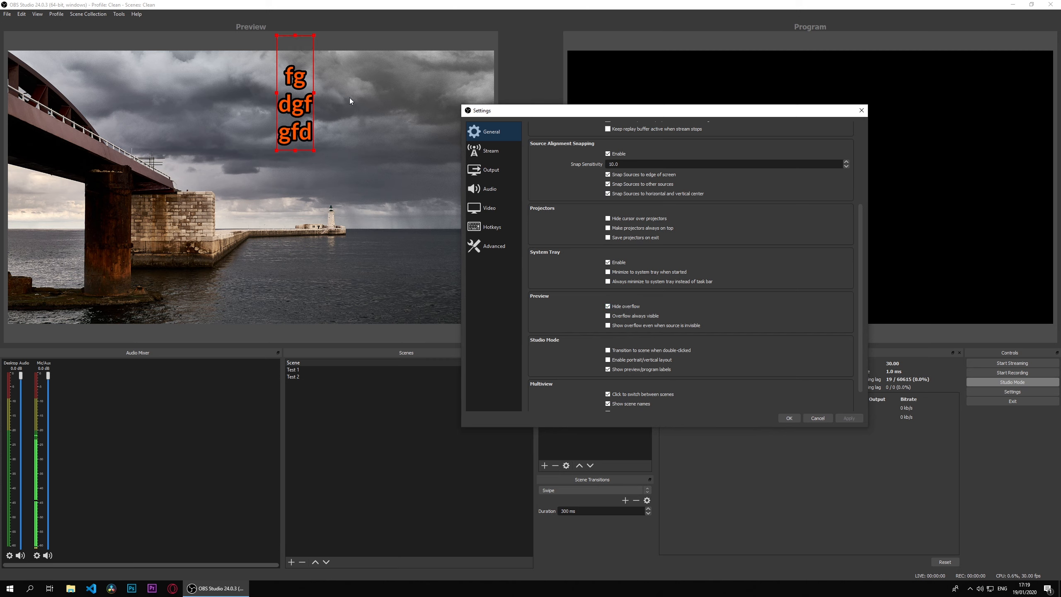
Disable Hide overflow, leave Overflow always visible off, and enable Show overflow even when source is invisible, applying the changes.
click(628, 305)
click(639, 316)
click(638, 316)
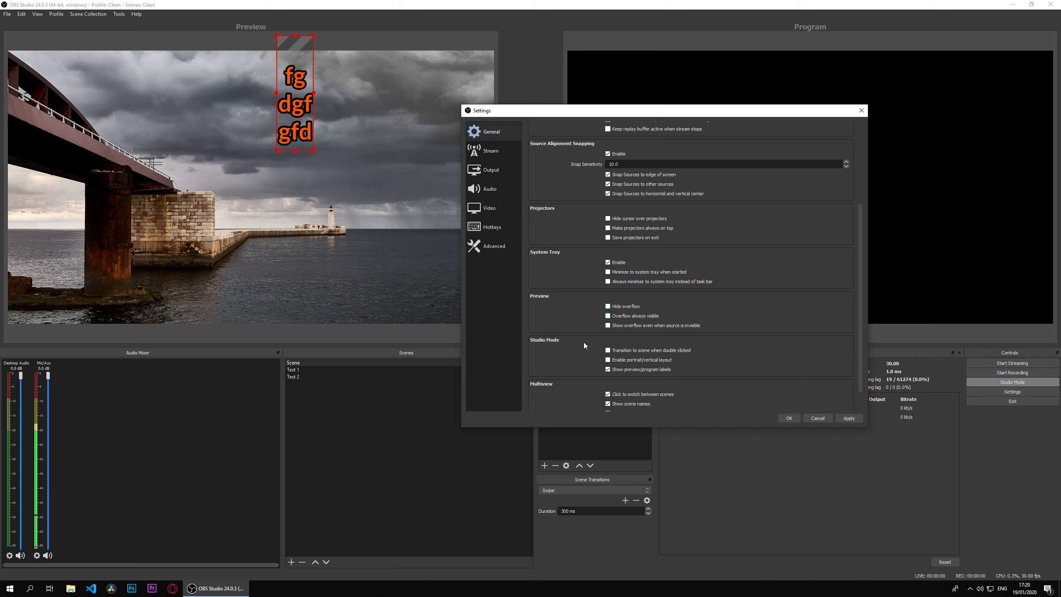
click(632, 325)
click(857, 417)
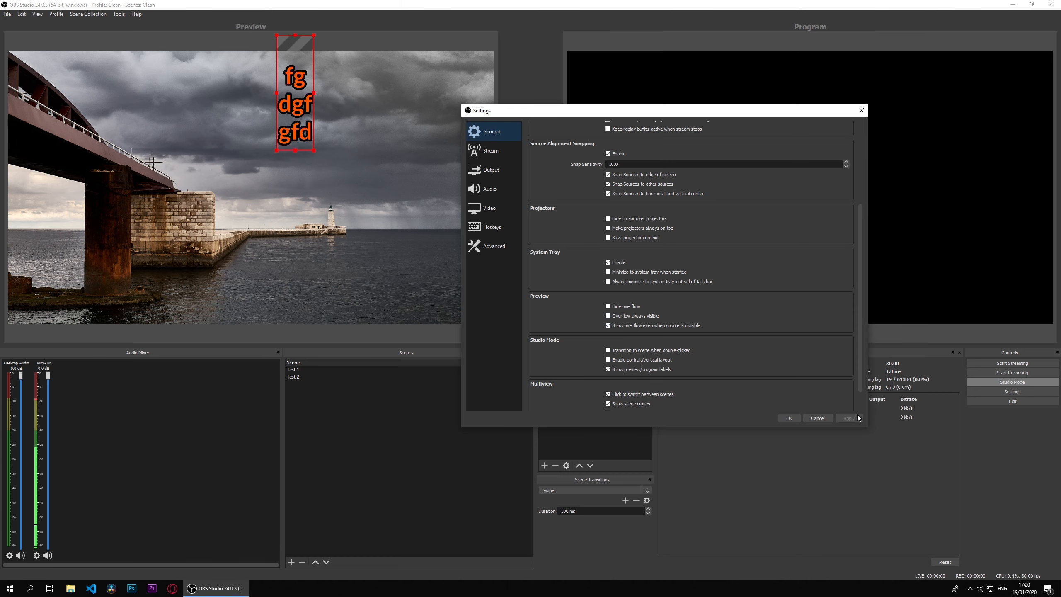
Accept the settings, then hide the New Tutorial Test source to check its overflow and show it again.
drag(606, 111, 540, 25)
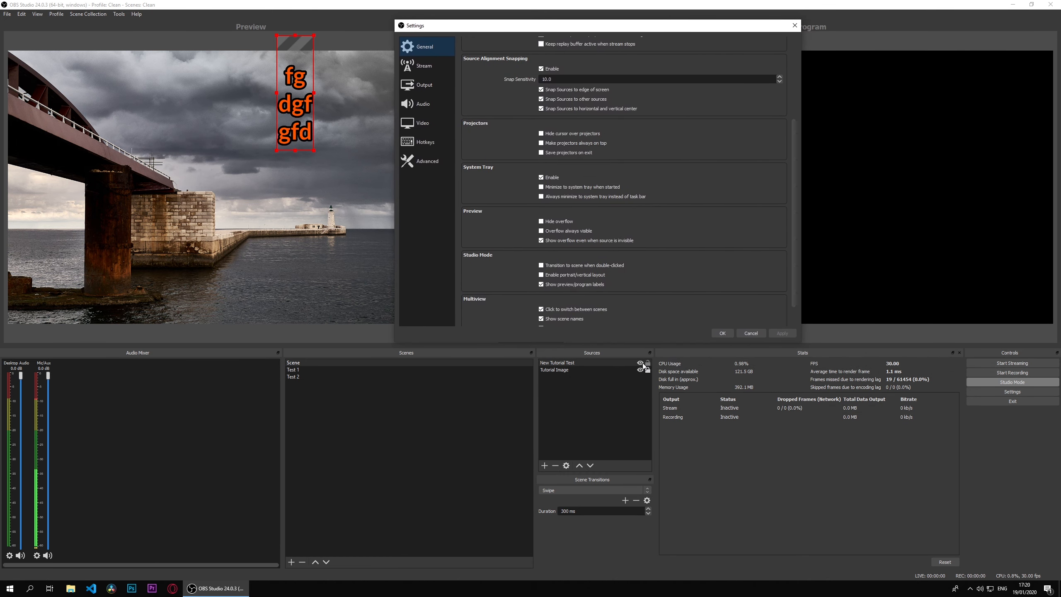
click(723, 333)
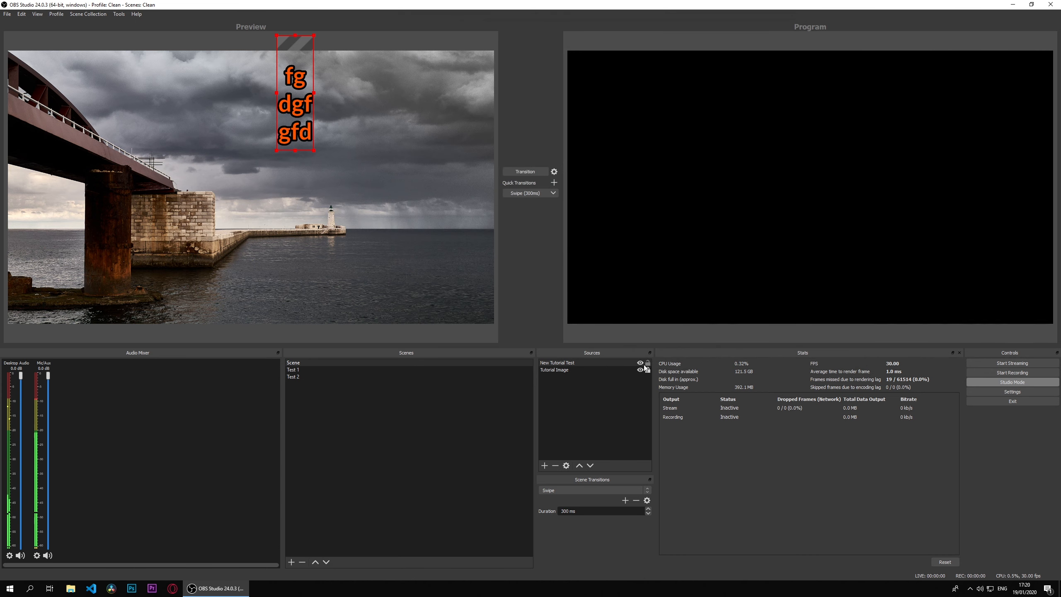
click(640, 362)
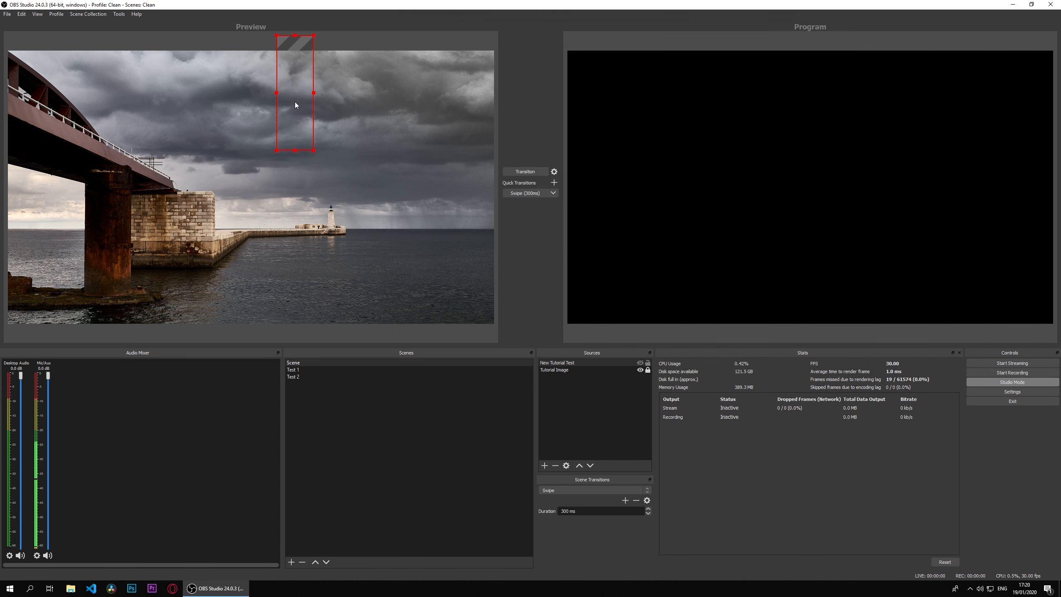
click(640, 362)
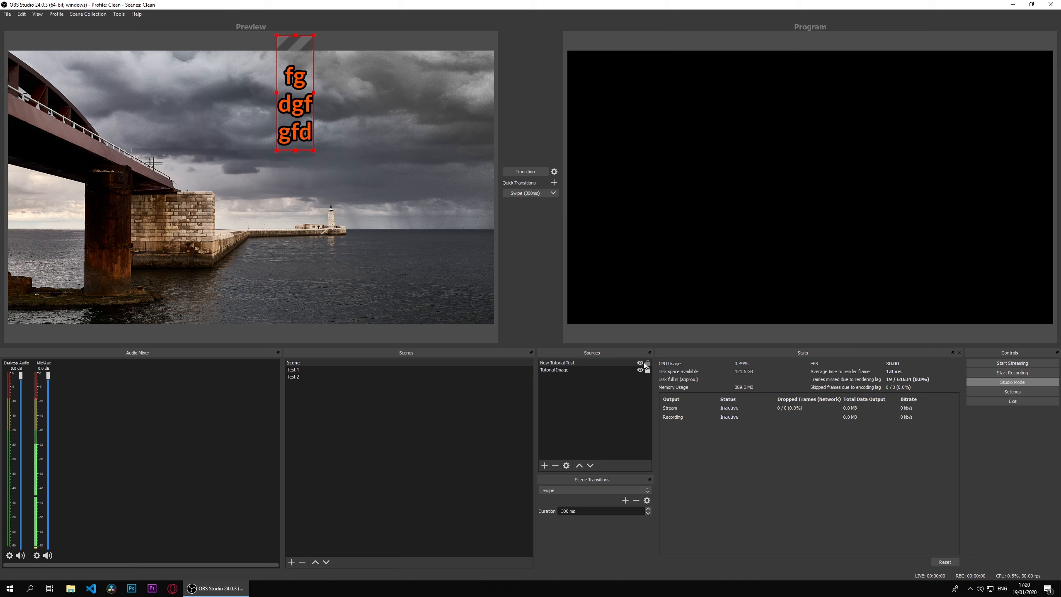
Disable and apply Show overflow even when source is invisible in the General preview settings.
click(1016, 392)
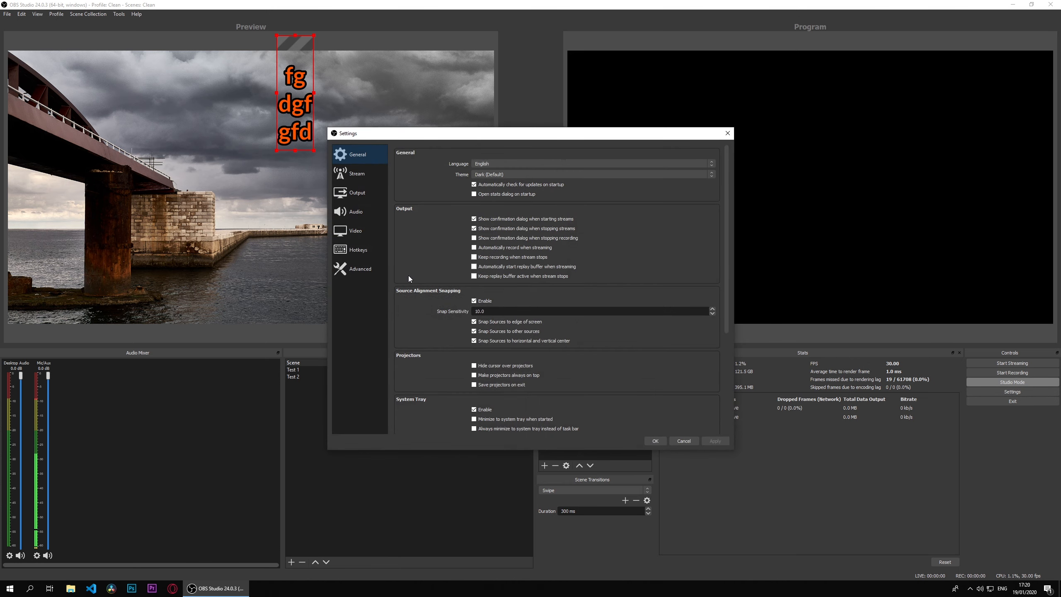
scroll(418, 293, down, 3)
scroll(445, 347, down, 2)
click(499, 319)
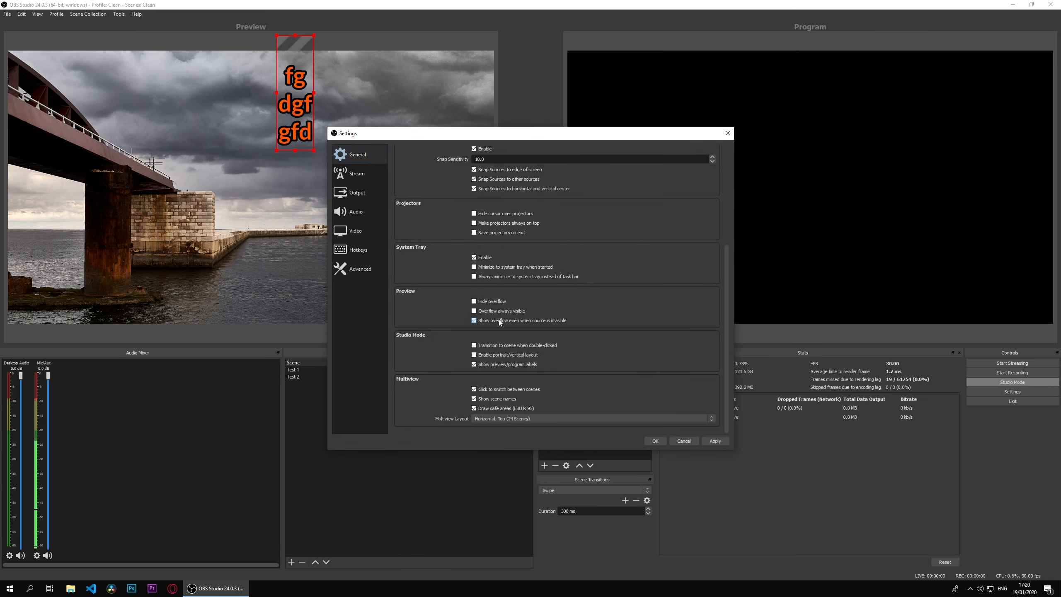
click(715, 441)
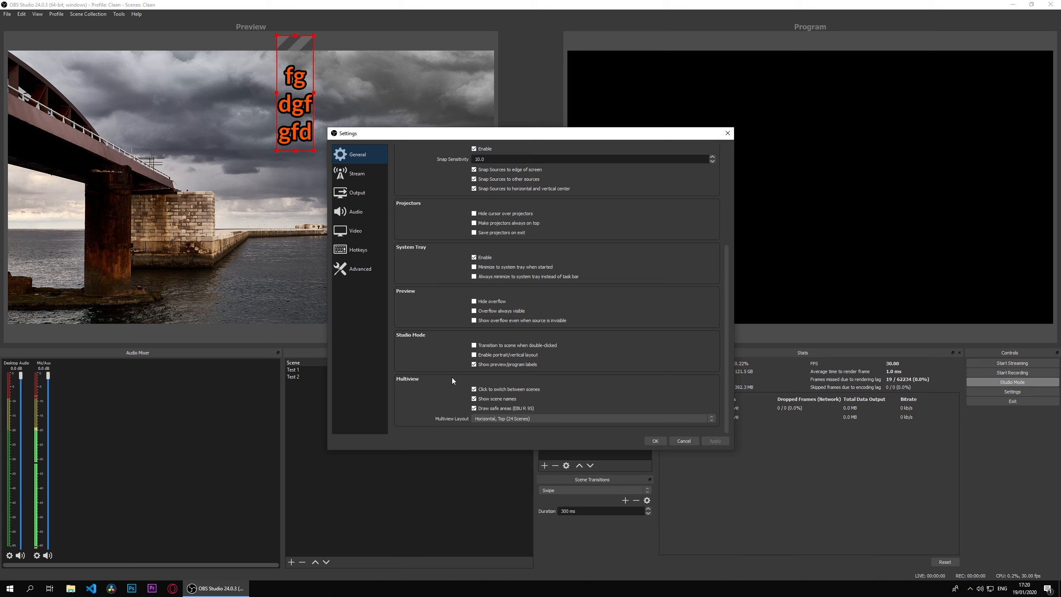
Turn the Studio Mode preview/program labels off and back on, applying each change.
click(490, 364)
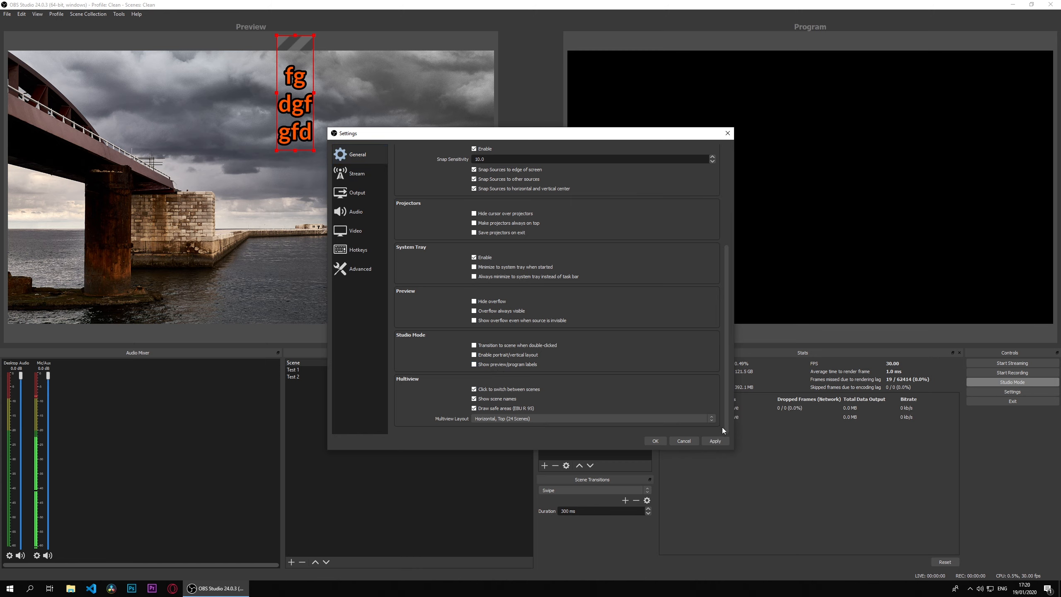
click(716, 440)
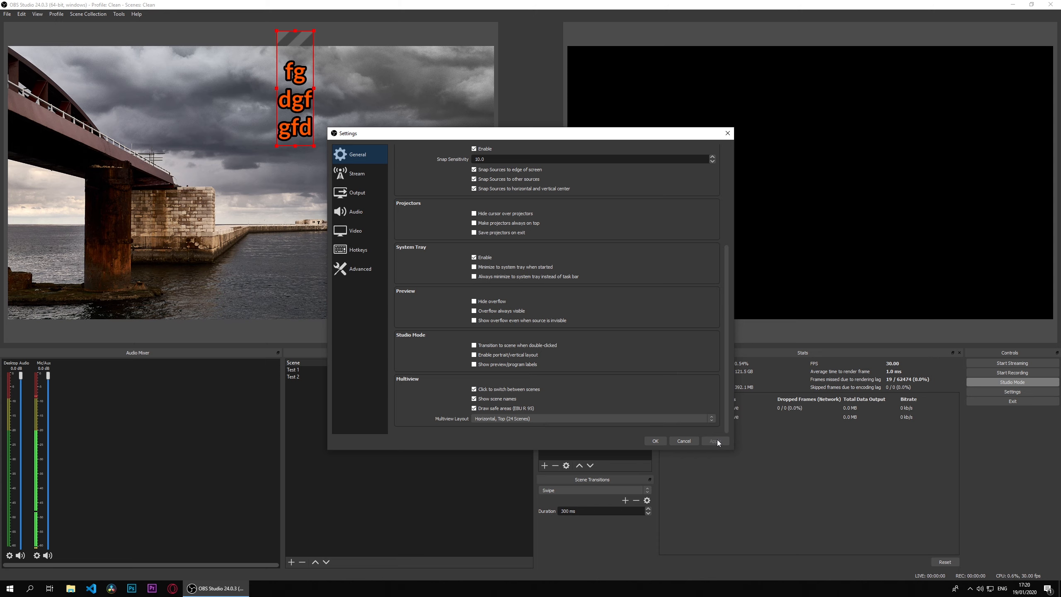
click(502, 364)
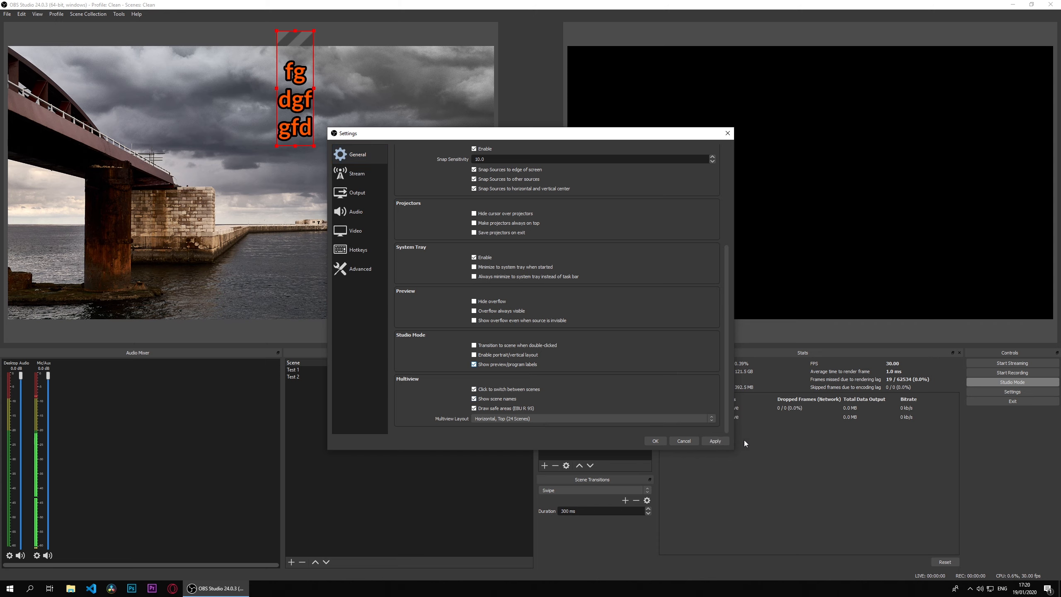
click(713, 441)
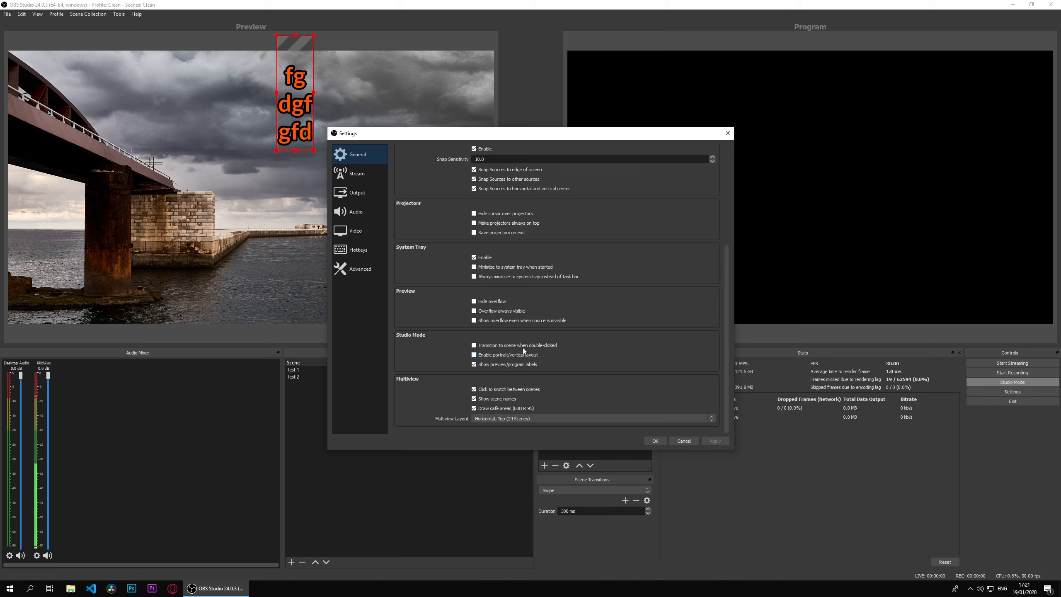
Enable Transition to scene when double-clicked for Studio Mode, accept the settings, and deselect the text source in the preview.
click(522, 345)
click(655, 441)
click(274, 250)
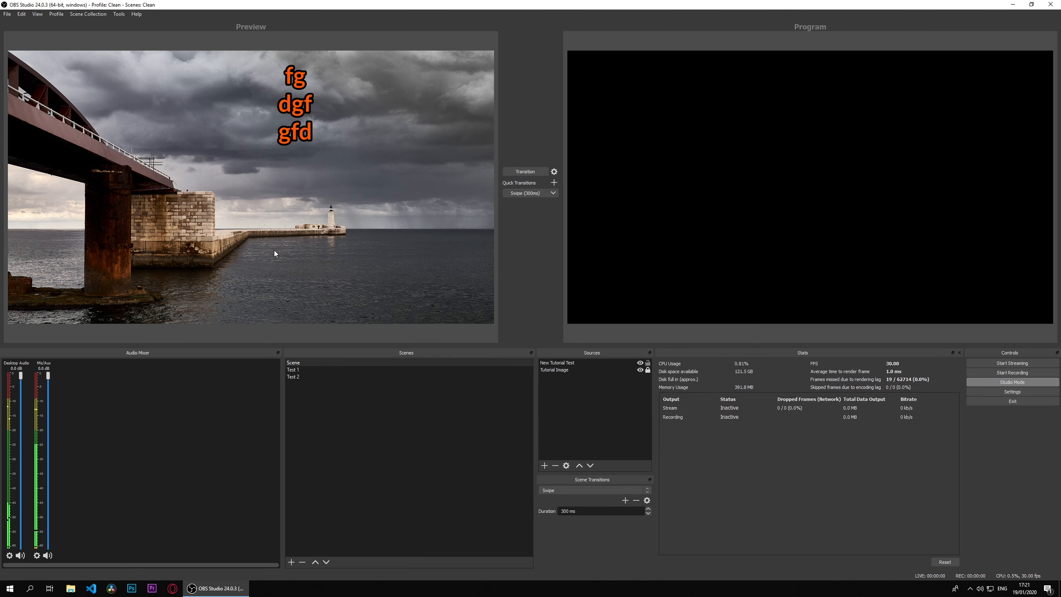
Test switching the program output between Scene, Test 1 and Test 2, preview the scenes individually, and finish with Scene live.
double_click(370, 362)
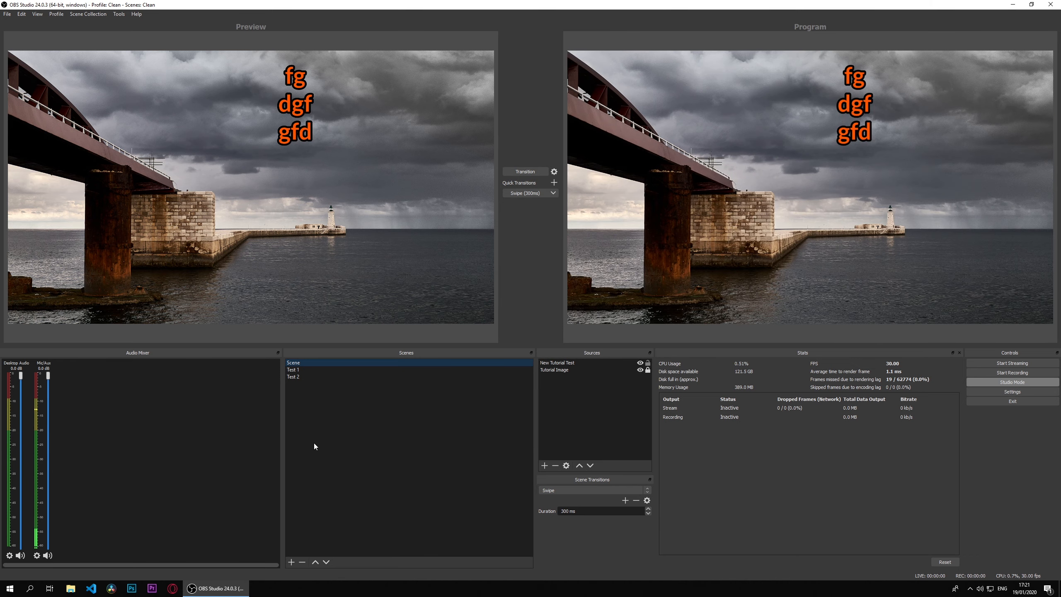
double_click(304, 370)
double_click(303, 378)
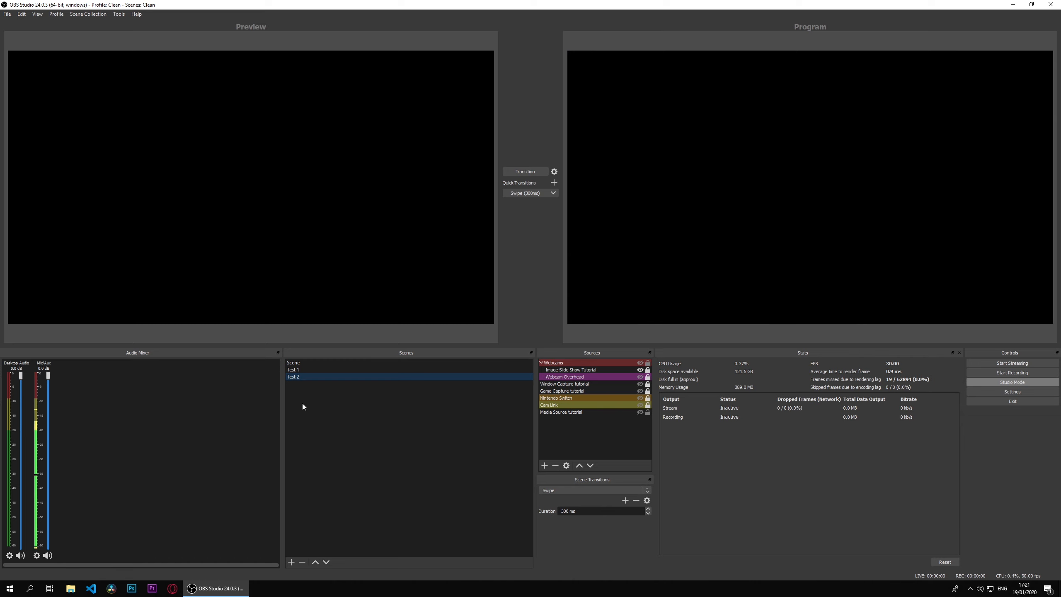
click(300, 370)
click(328, 363)
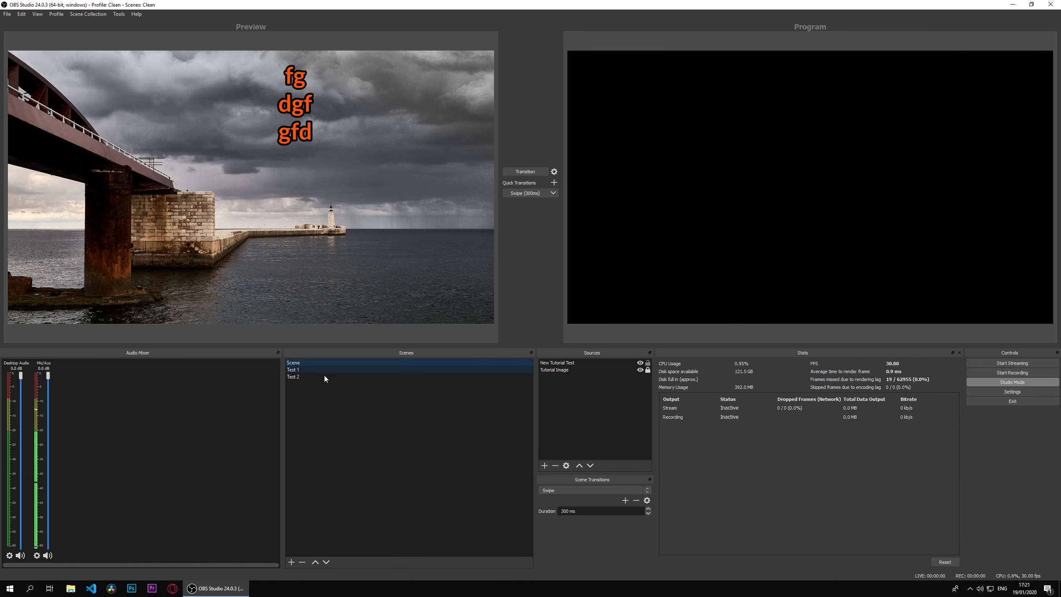
click(324, 376)
double_click(325, 362)
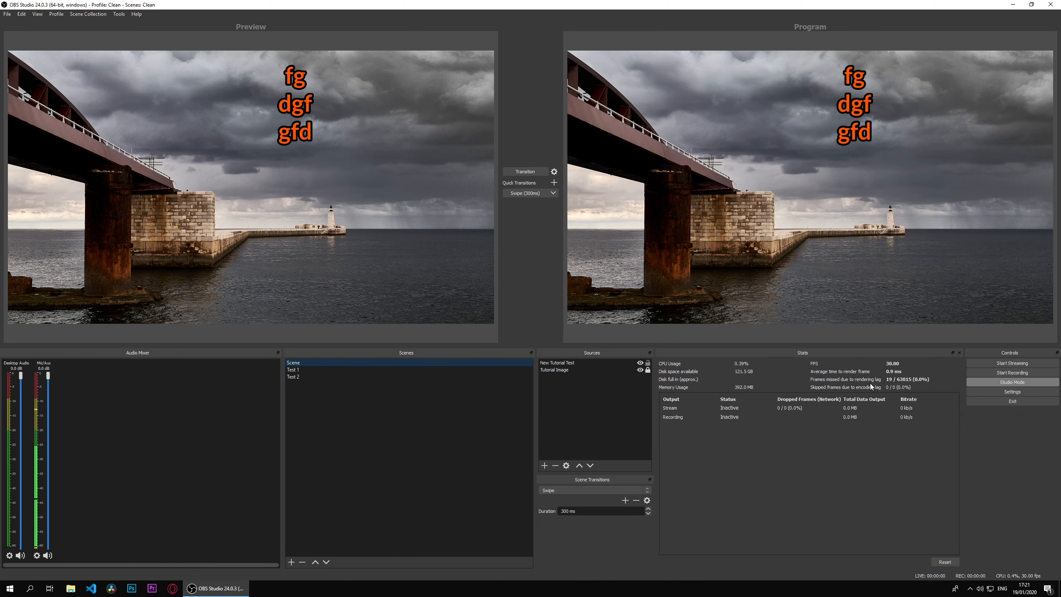
Disable Transition to scene when double-clicked in the Studio Mode section of the General settings and apply the change.
click(980, 390)
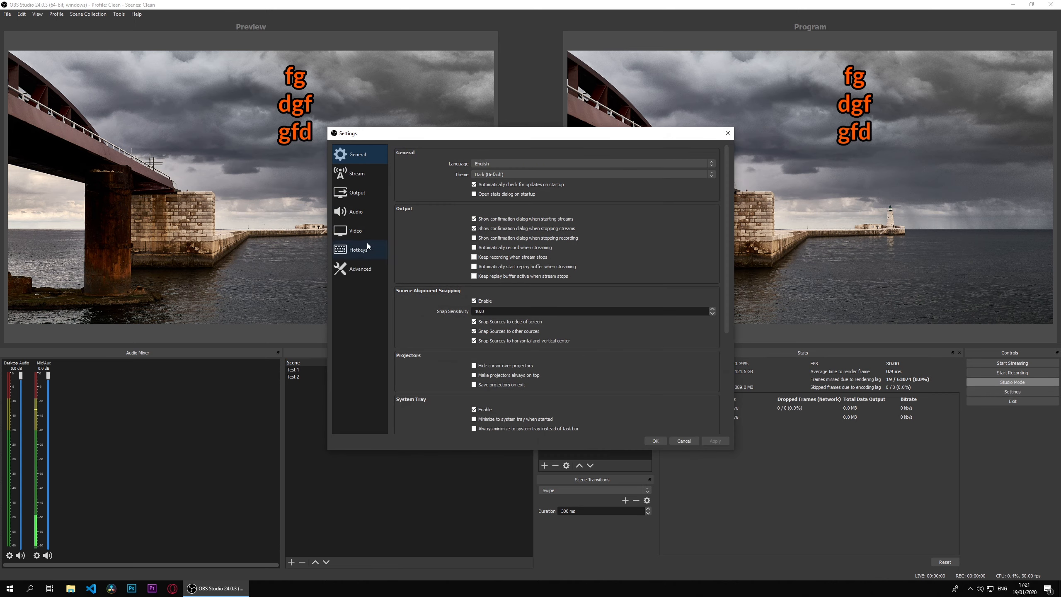
scroll(420, 224, down, 5)
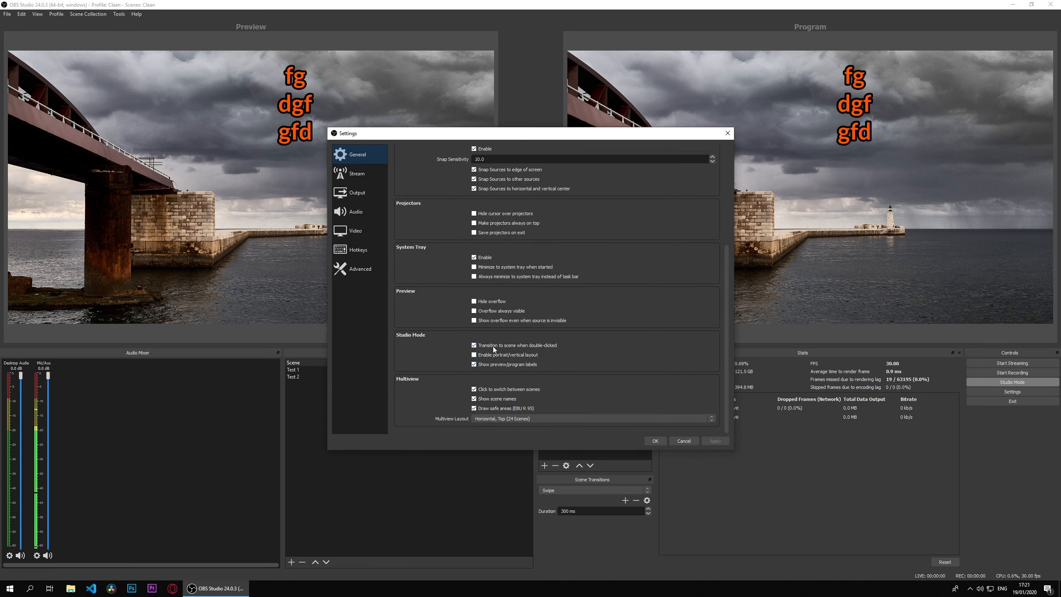
click(493, 347)
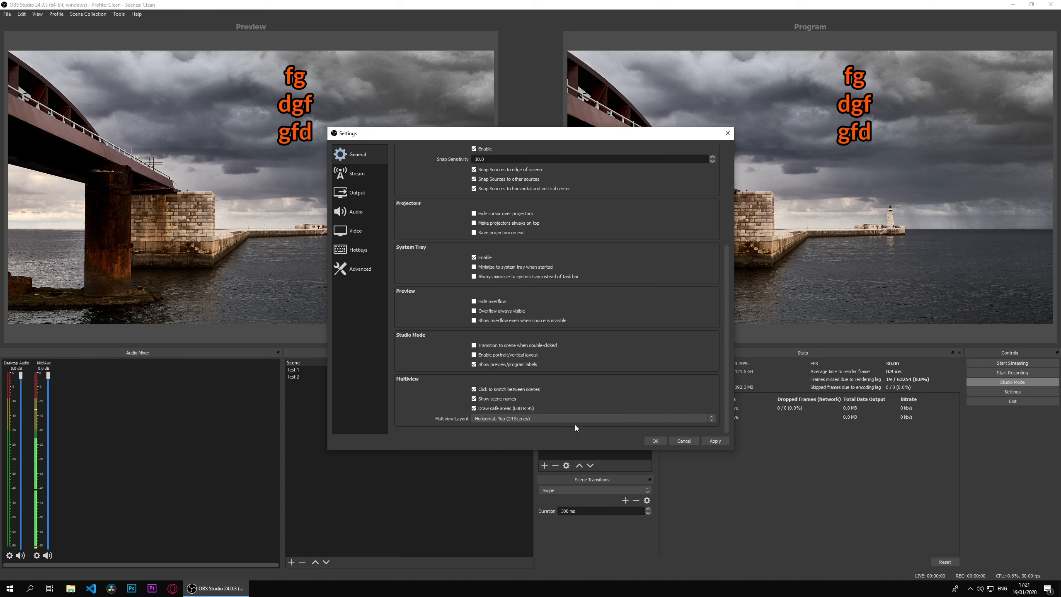
click(718, 443)
Turn on and apply Enable portrait/vertical layout for Studio Mode, and move the settings window clear of the preview and program views.
click(514, 354)
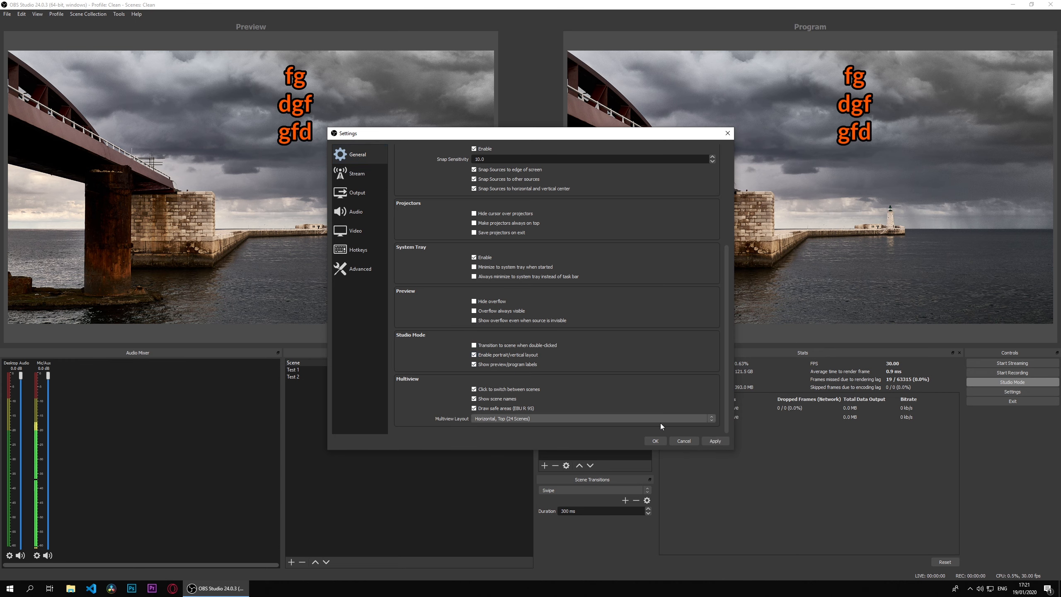
click(713, 444)
drag(545, 136, 525, 144)
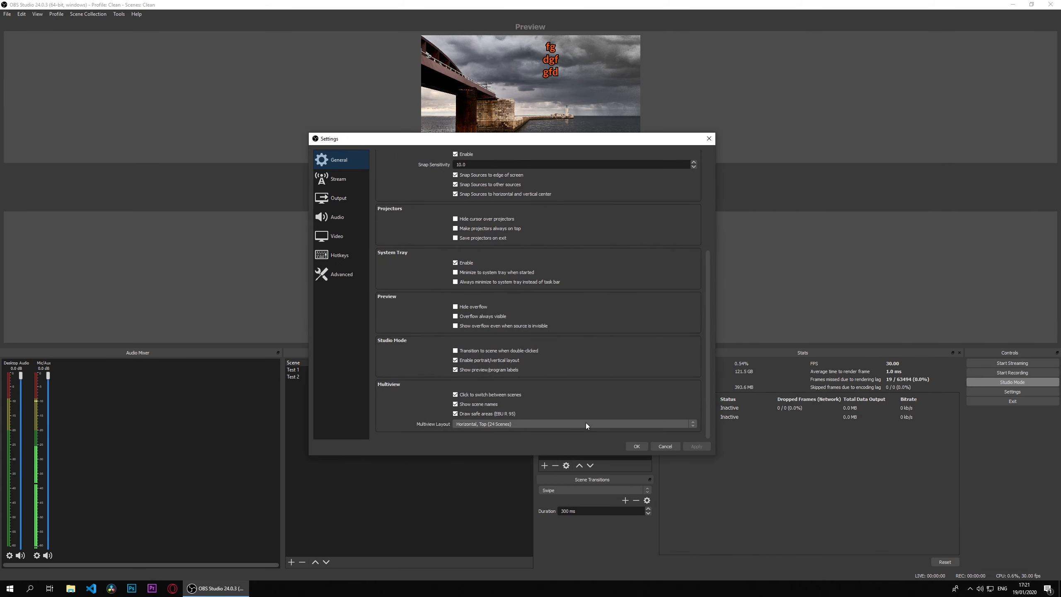
drag(599, 142, 881, 165)
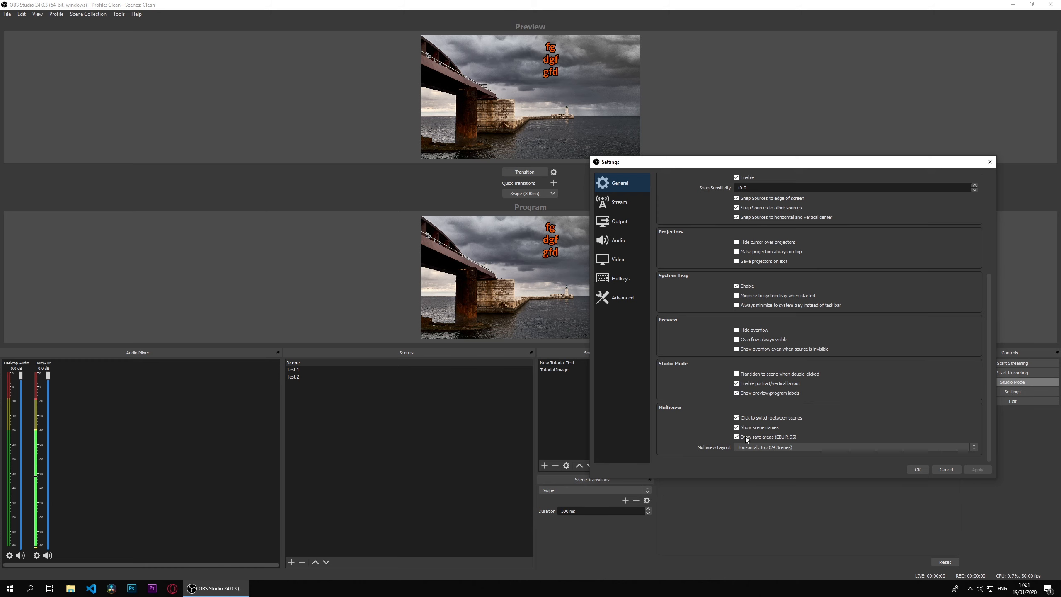
Turn the Studio Mode portrait/vertical layout back off, apply the change, and close the settings.
click(765, 384)
click(967, 470)
click(924, 470)
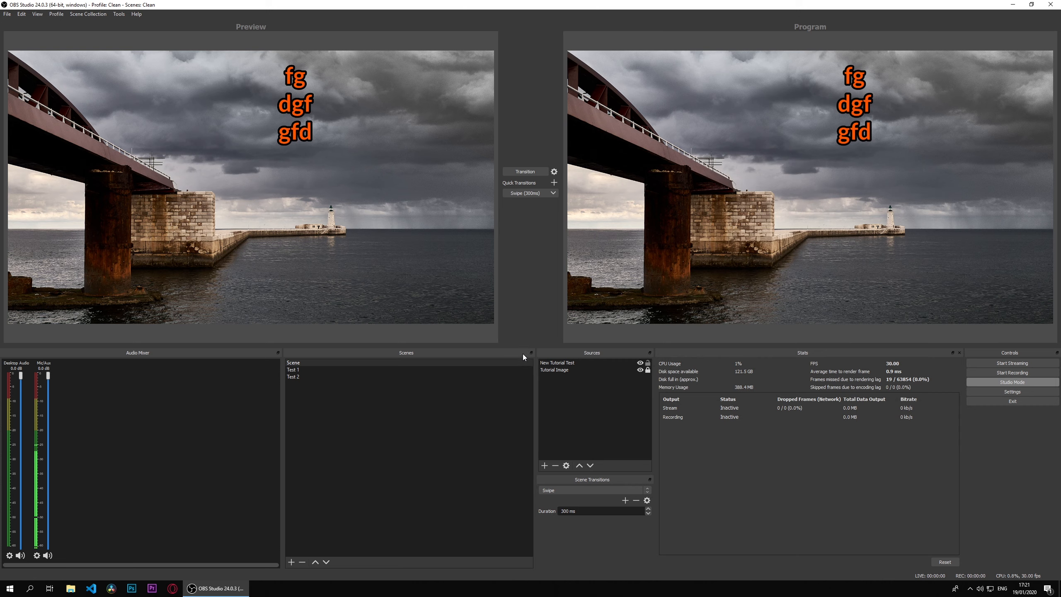
Set the Multiview Layout to Horizontal, Top (8 Scenes) in the General settings and accept the change.
click(989, 393)
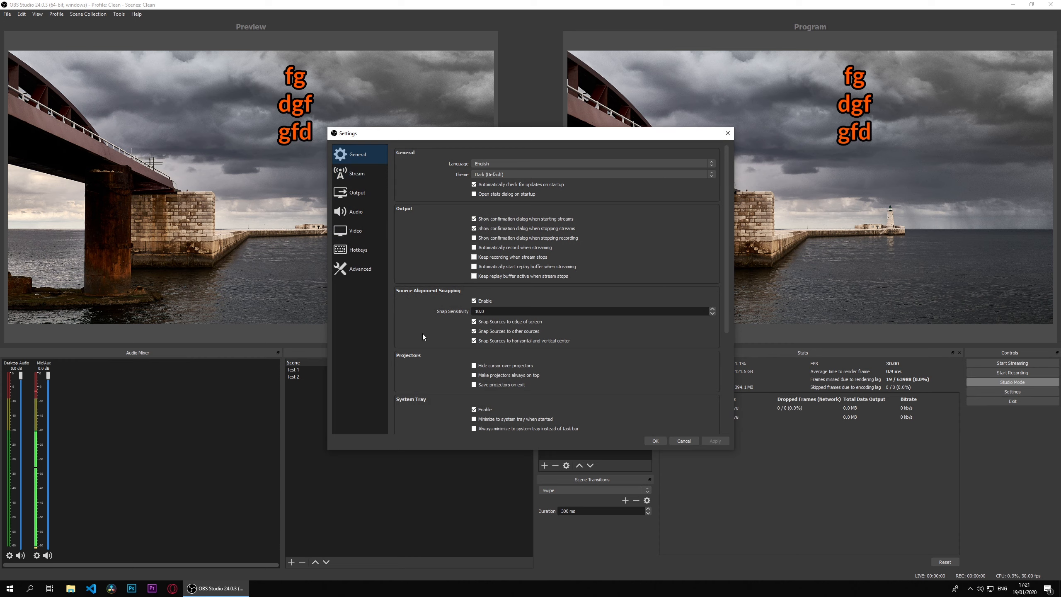
scroll(422, 334, down, 5)
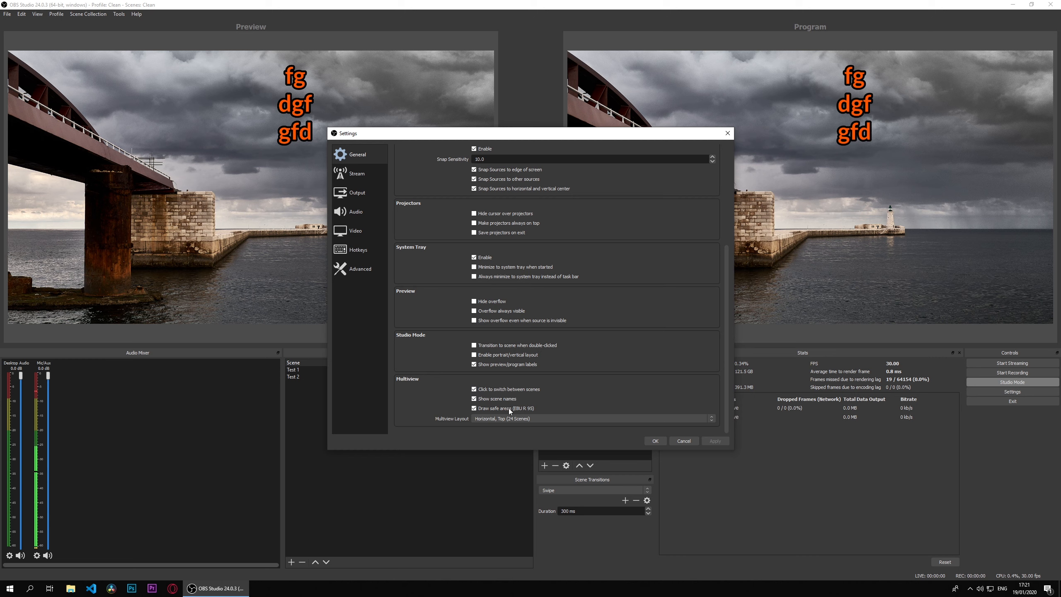
click(491, 419)
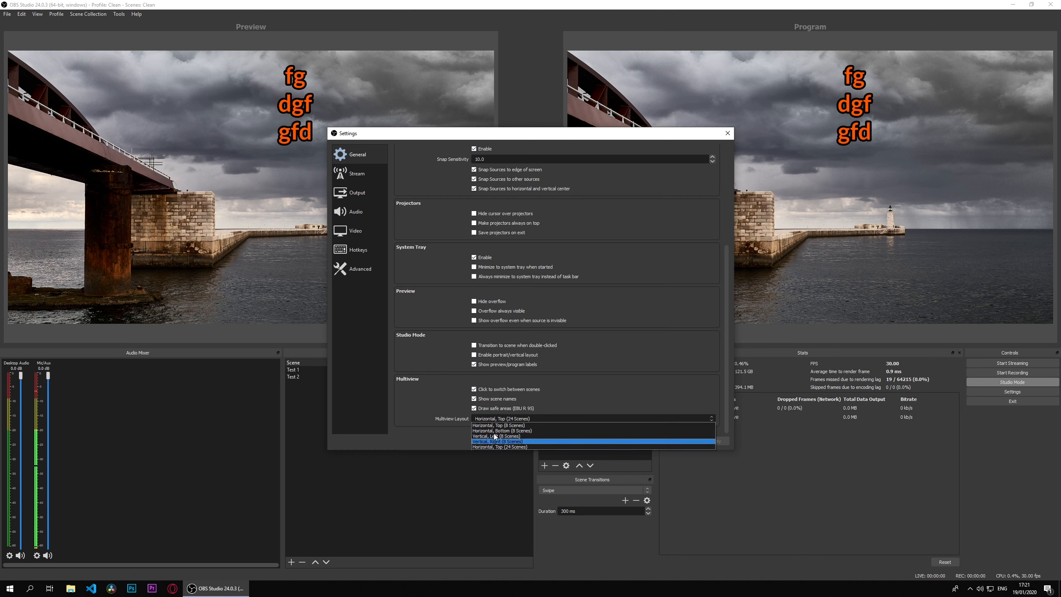
click(498, 426)
click(474, 417)
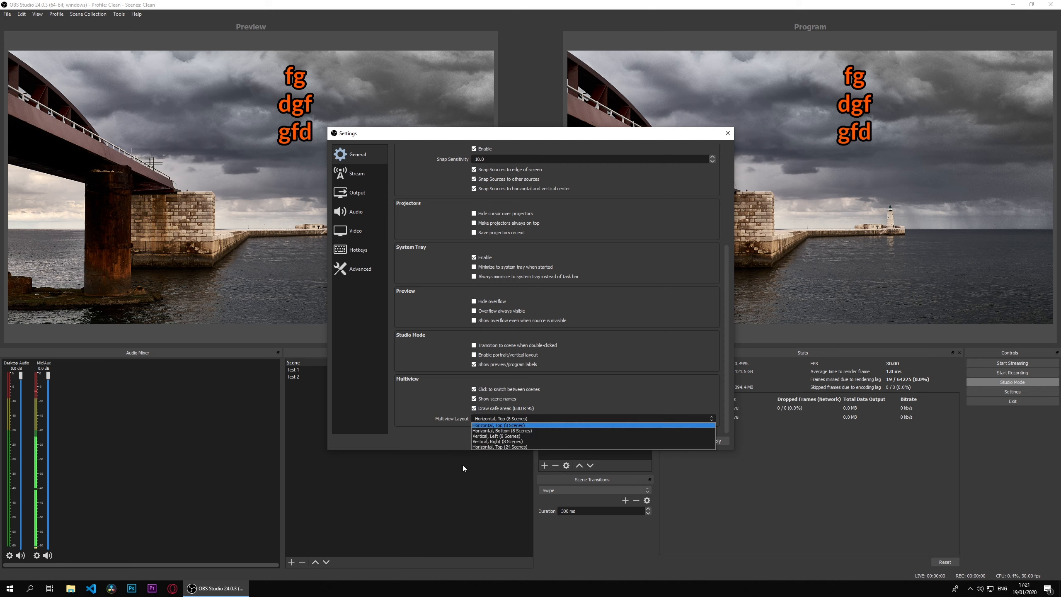
click(508, 425)
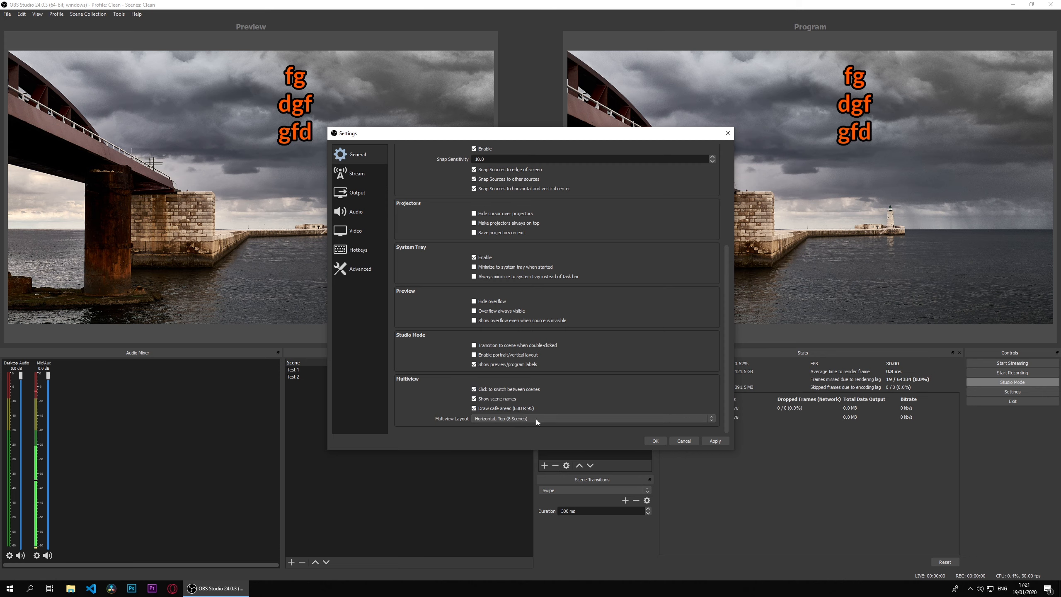
click(655, 441)
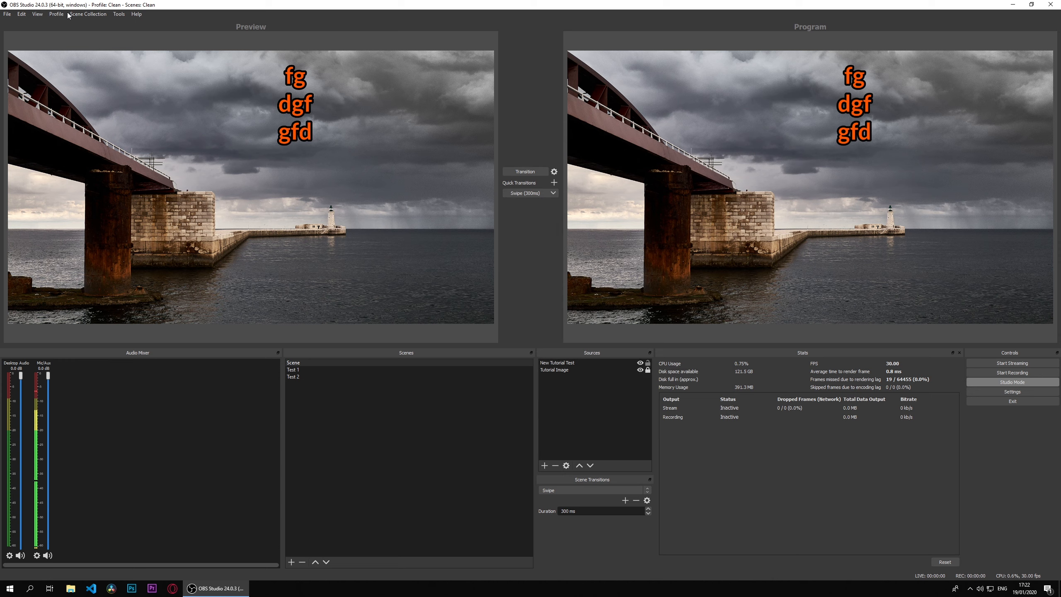
Open the windowed Multiview, reposition it, and enlarge it so the preview, program and scene tiles are readable.
click(38, 13)
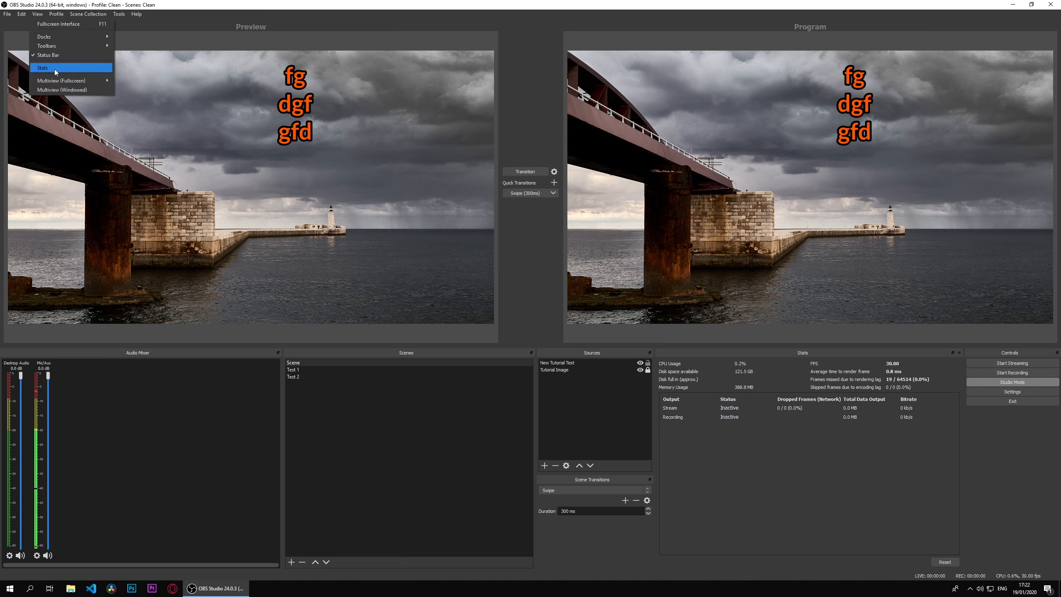
click(62, 89)
drag(575, 228, 456, 102)
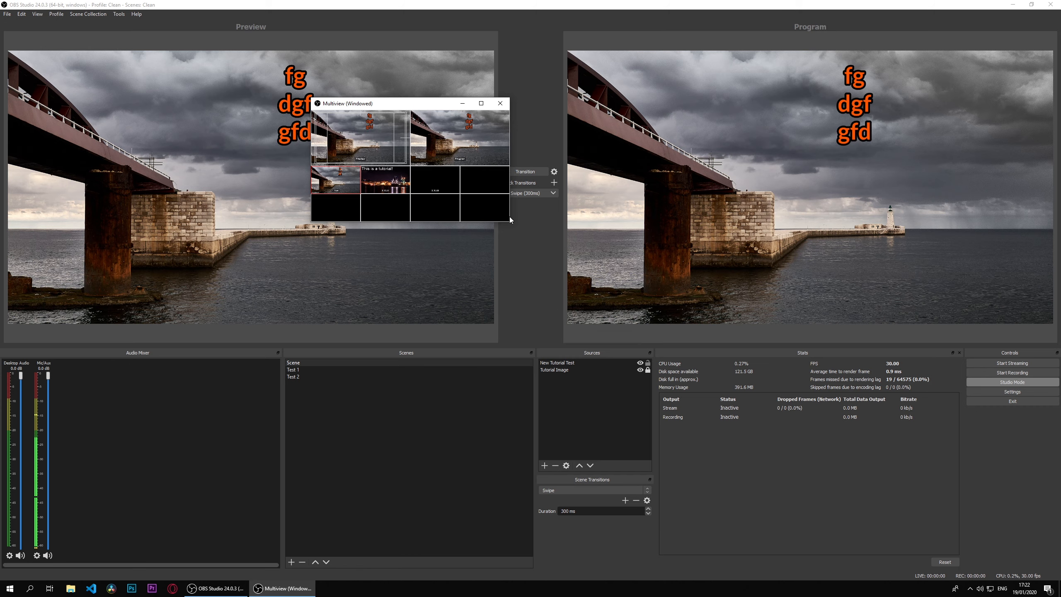
drag(512, 226, 873, 497)
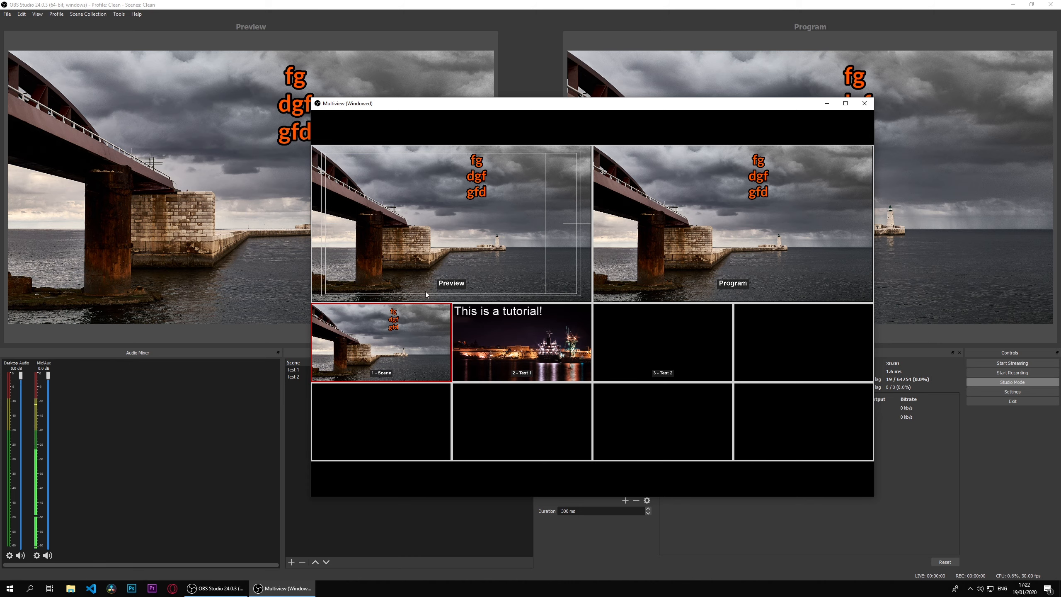
Test switching the preview between Scene, Test 1 and Test 2 from the Multiview tiles, finishing on Scene.
click(485, 331)
click(426, 336)
click(508, 338)
click(505, 341)
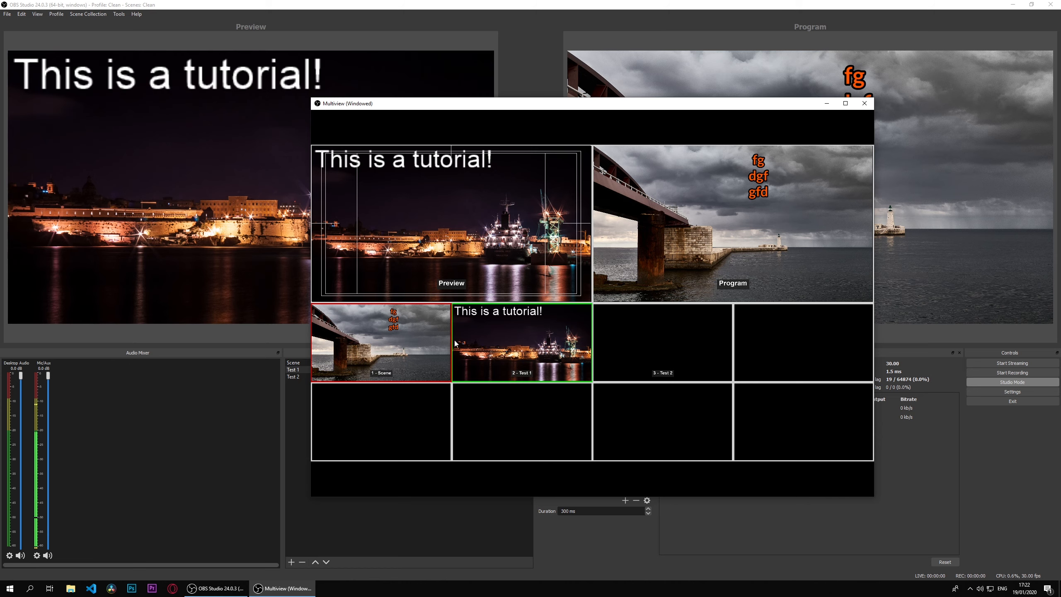
click(406, 363)
click(505, 341)
click(663, 342)
click(407, 336)
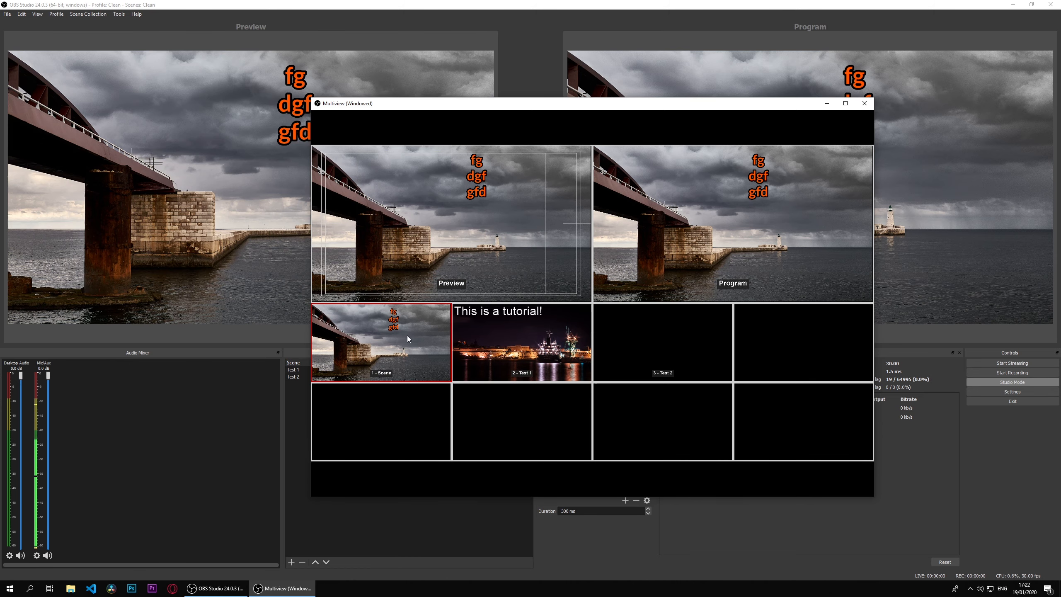
Disable and apply Click to switch between scenes in the Multiview settings, and check the Multiview window before closing it.
click(999, 391)
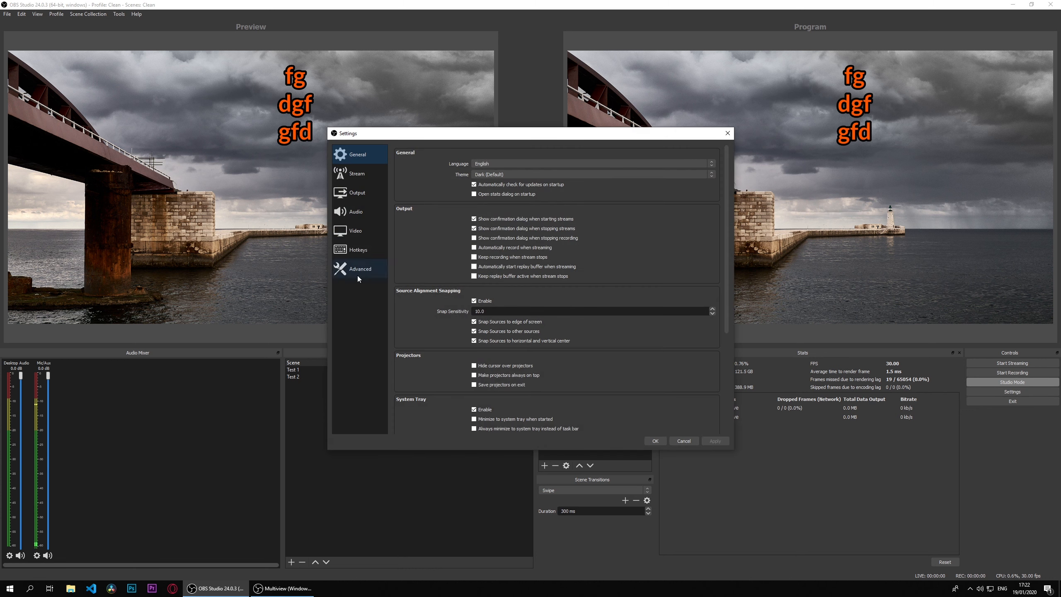
scroll(584, 350, down, 6)
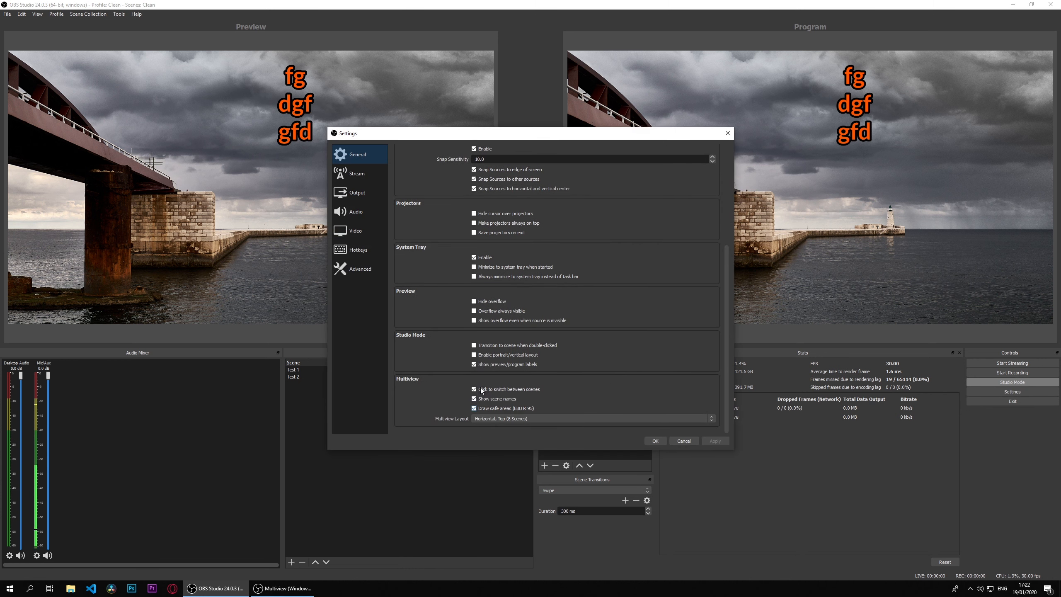
click(505, 390)
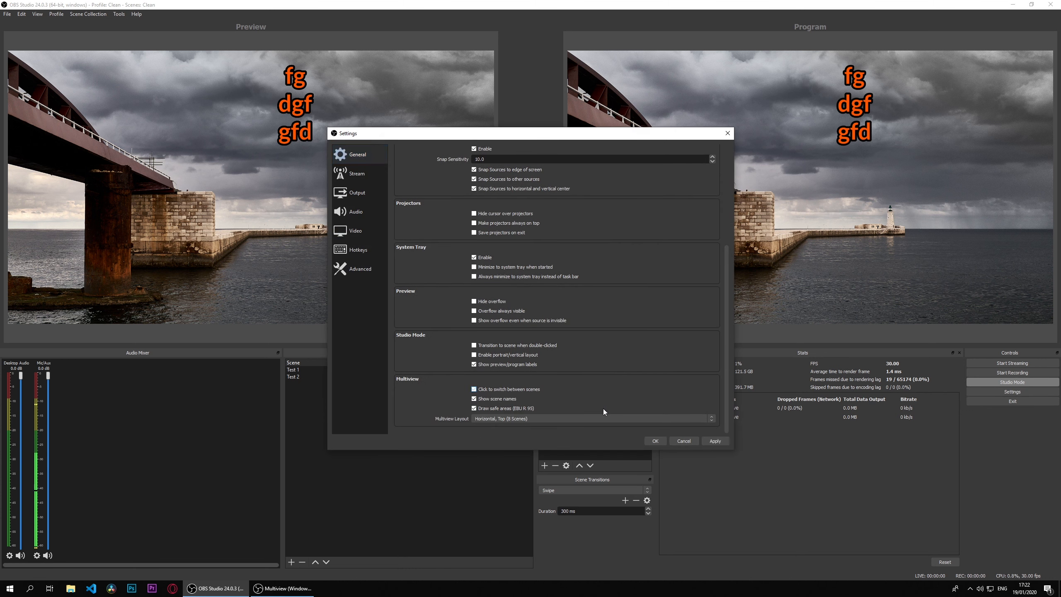
click(714, 441)
click(672, 442)
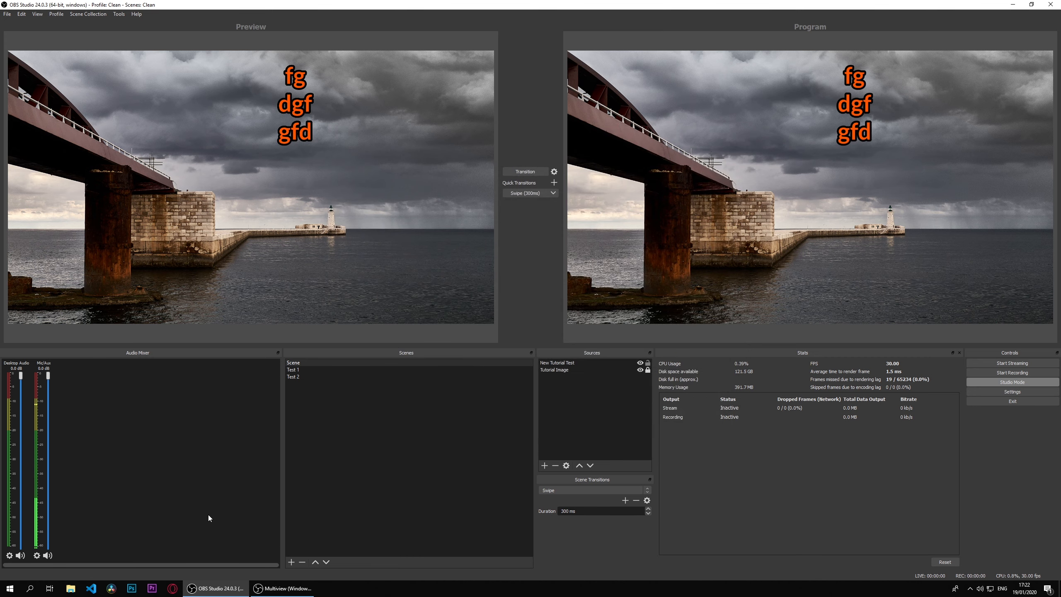
click(283, 589)
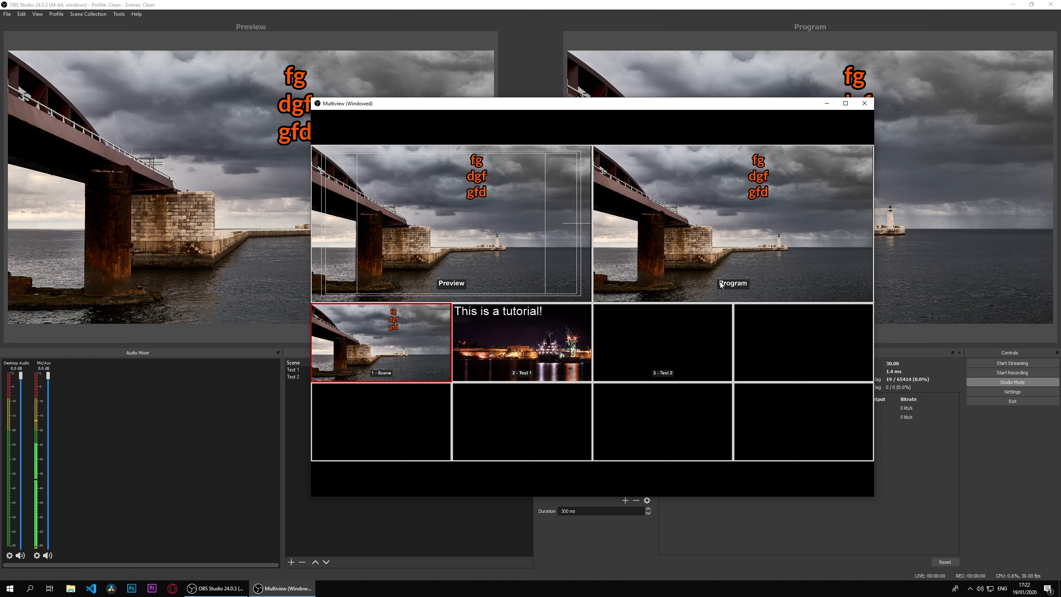
click(865, 104)
Re-enable Click to switch between scenes in the Multiview section of the General settings and accept the change.
click(1015, 392)
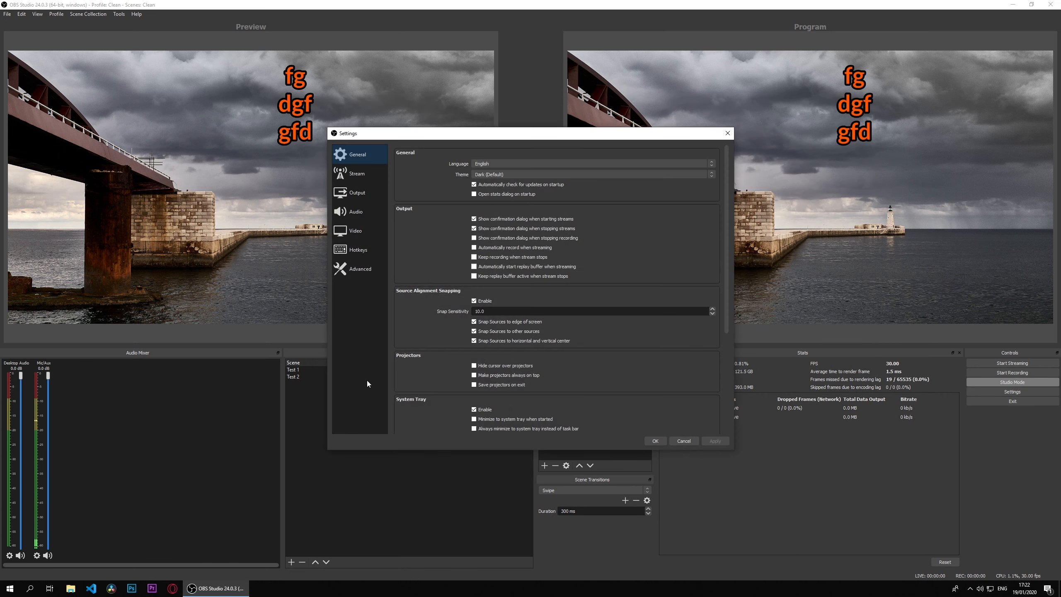
scroll(419, 352, down, 6)
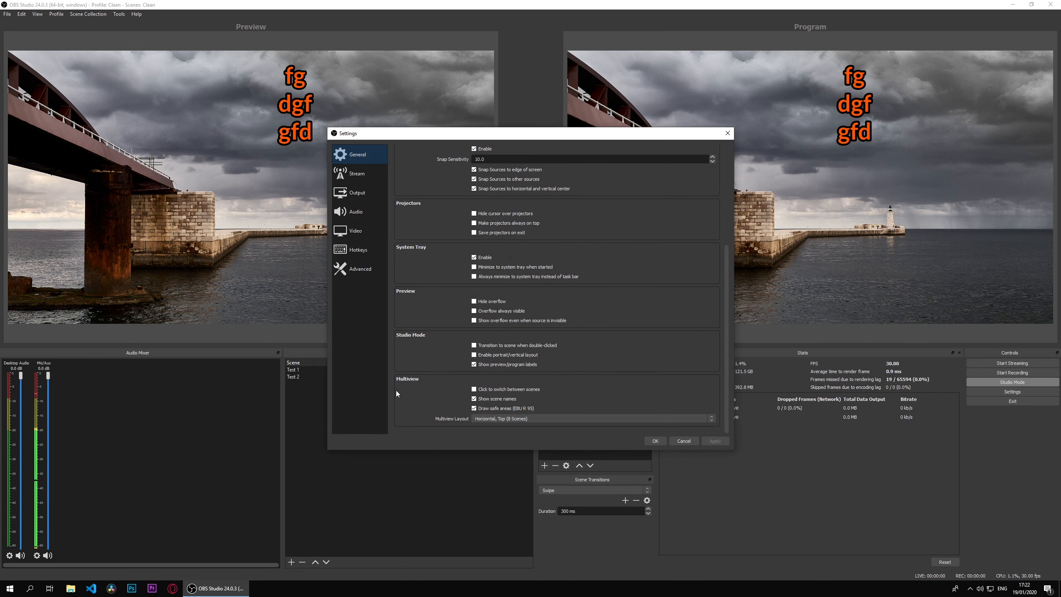
click(487, 389)
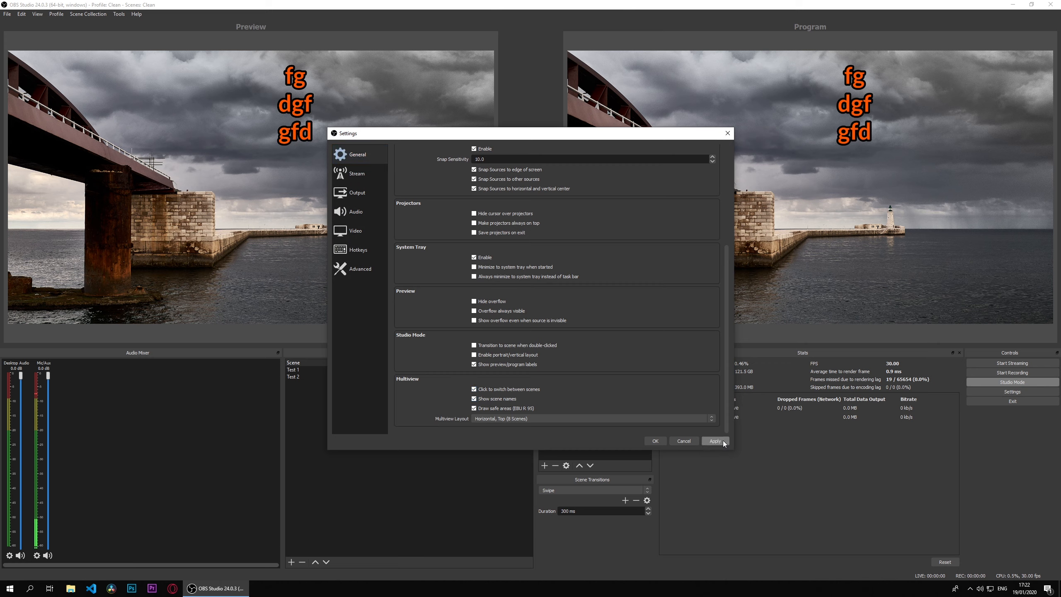
click(656, 440)
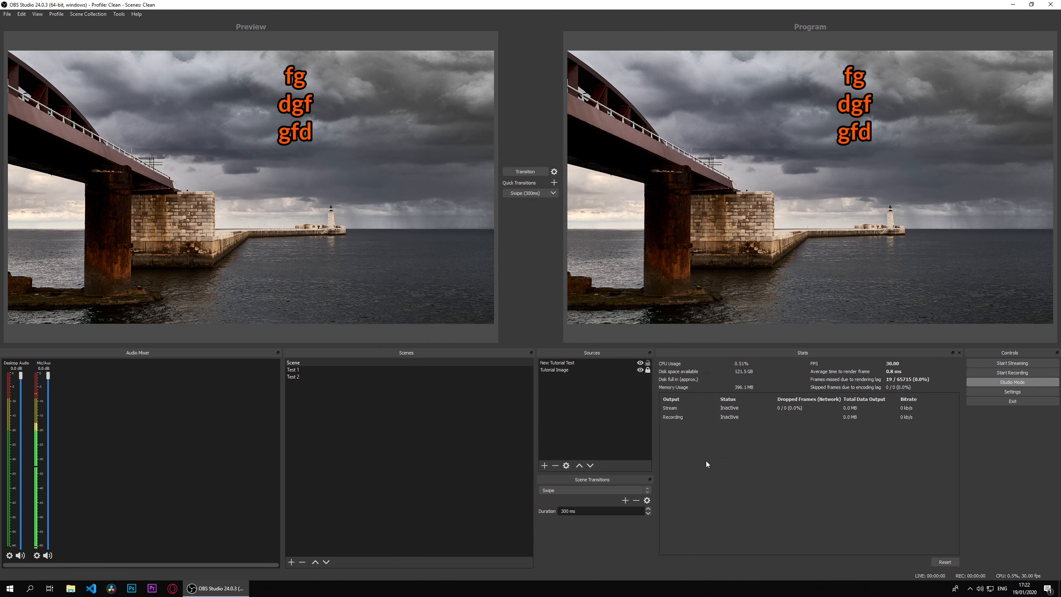